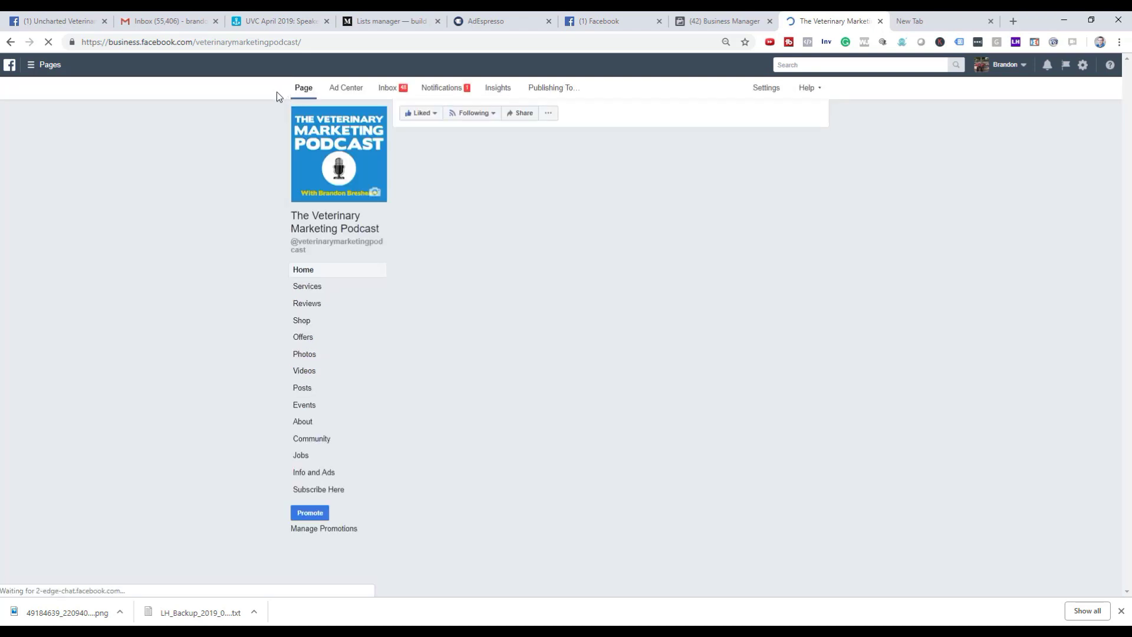
Show the page's Instant Experience (Canvas) list under Publishing Tools, scrolled to the top
click(559, 94)
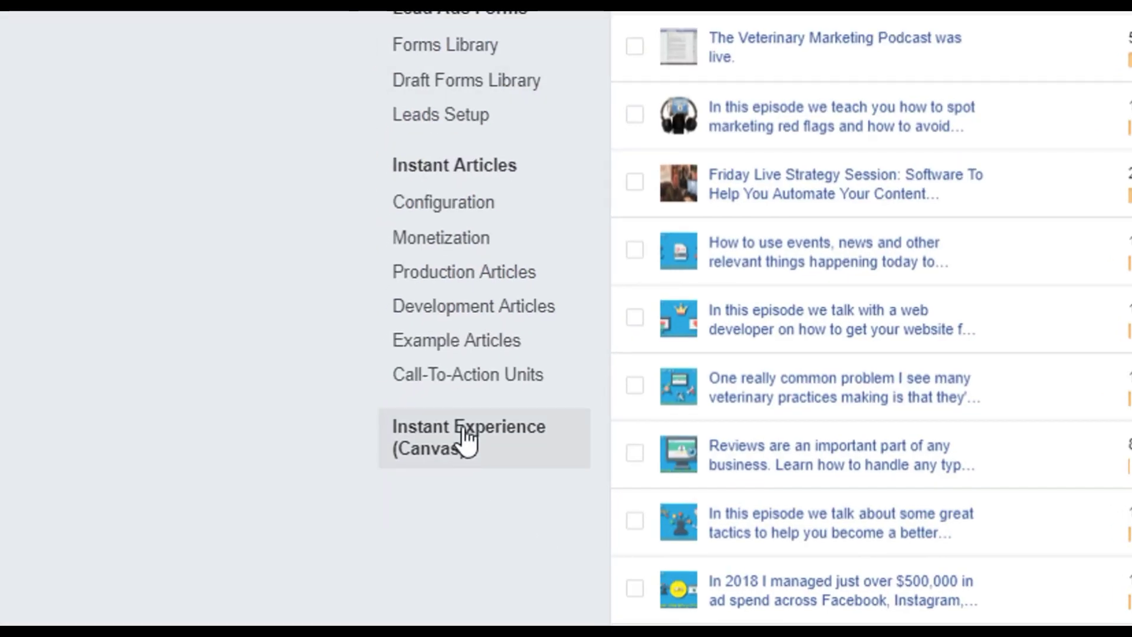
click(465, 437)
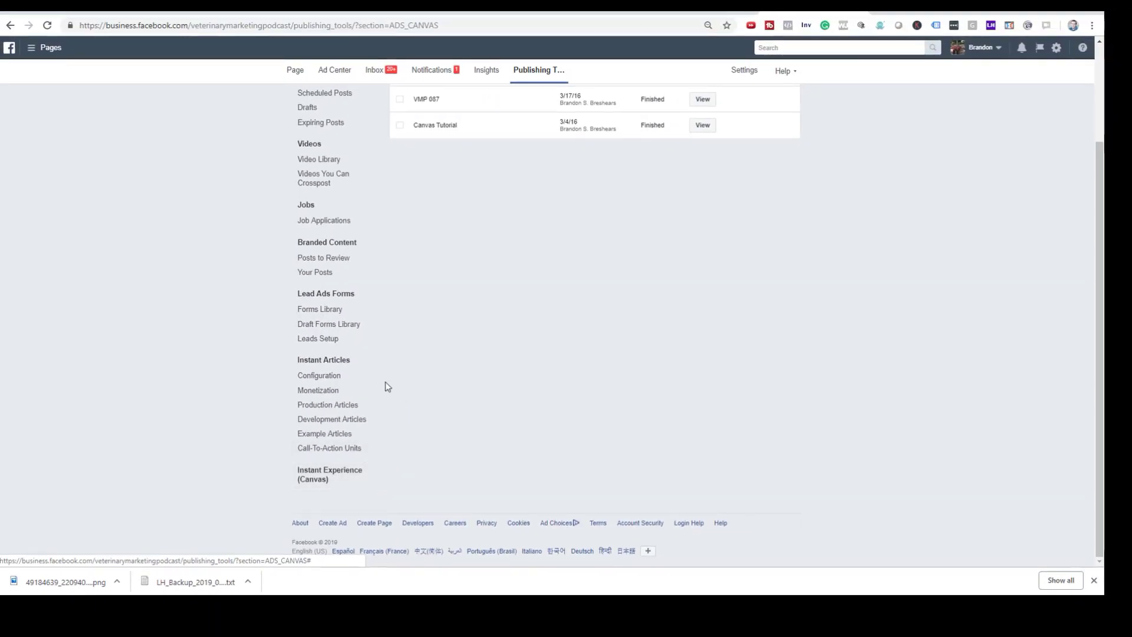
scroll(735, 136, up, 2)
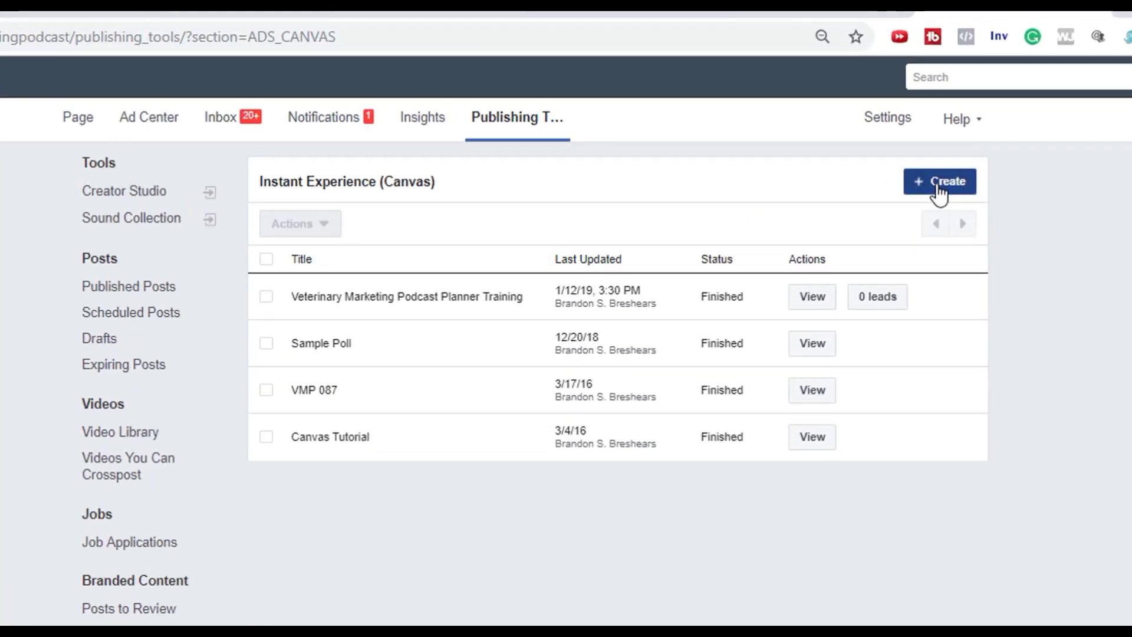
Create a new Instant Experience titled 'New Client Offer' and bring up the component picker
click(773, 108)
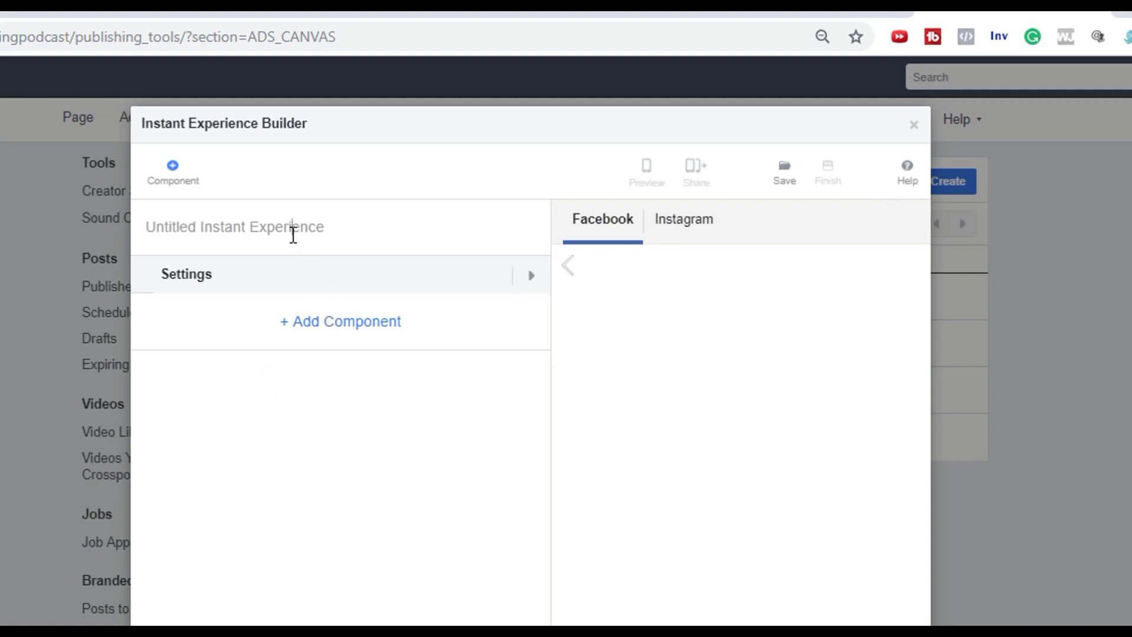
click(293, 232)
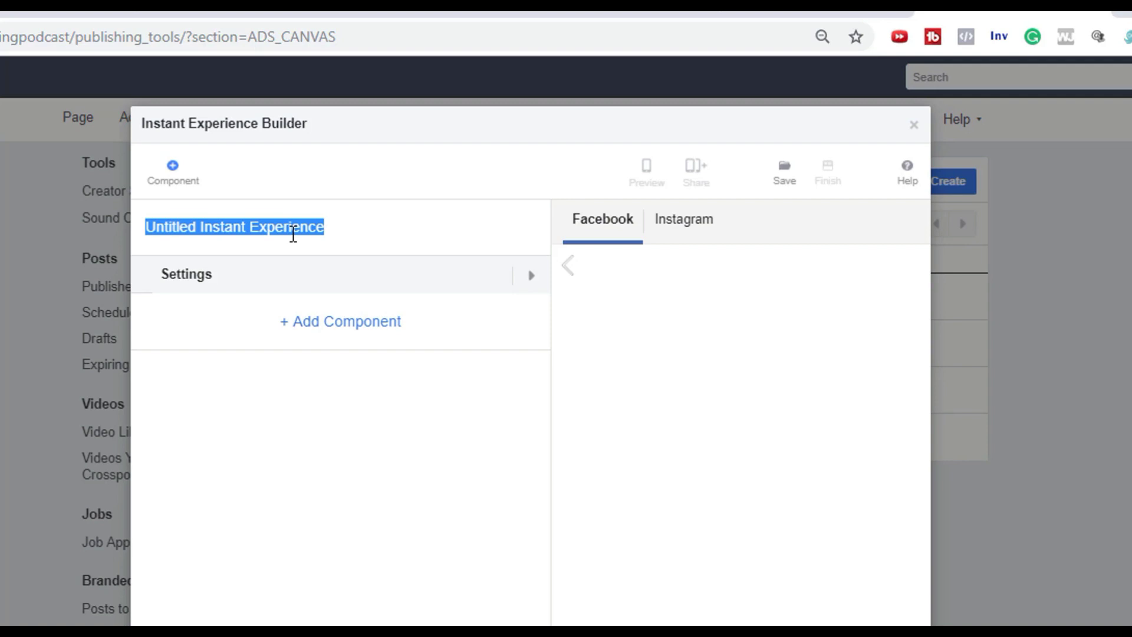
text(New Client INt)
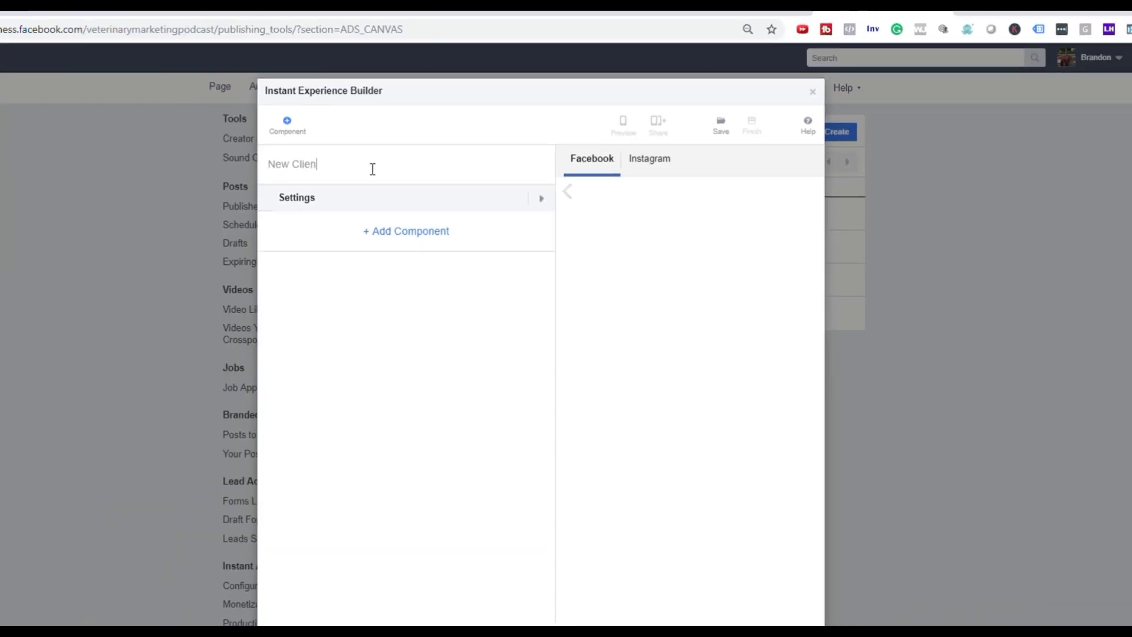
text(a)
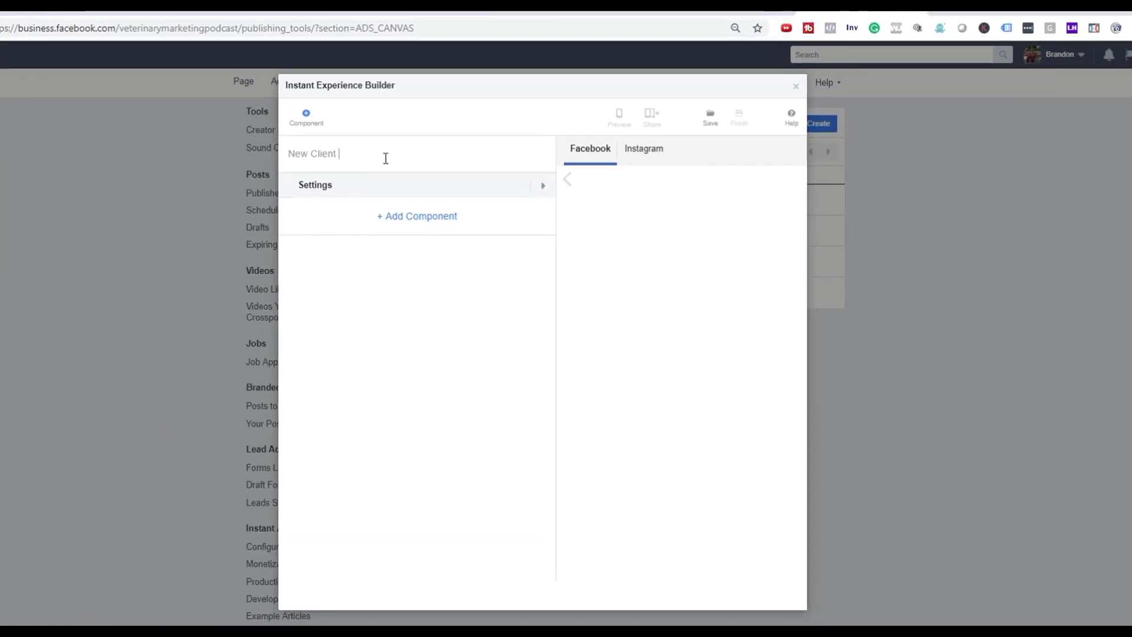
text(Offer)
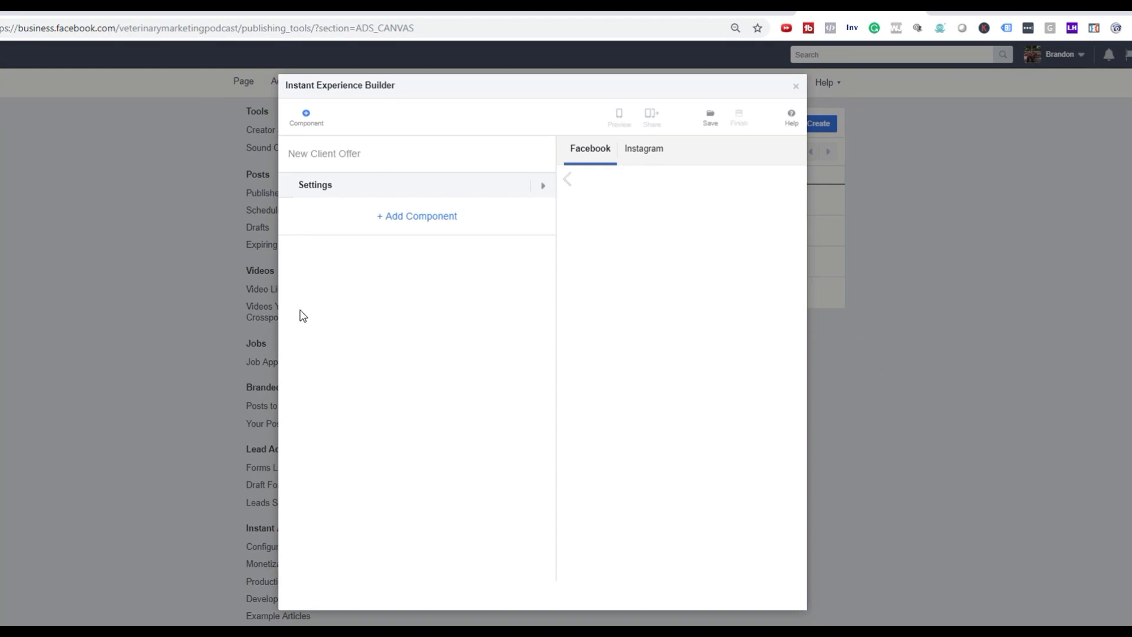
click(401, 216)
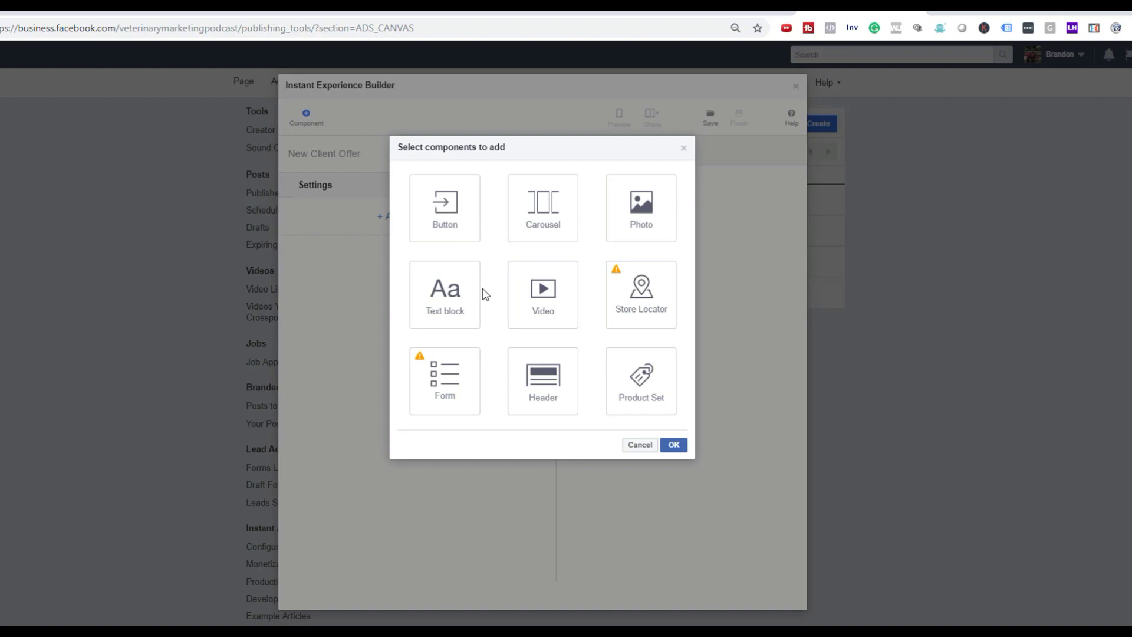
Add a Text block reading 'Want New Clients Coming Into Your Practice Each Week?'
click(455, 297)
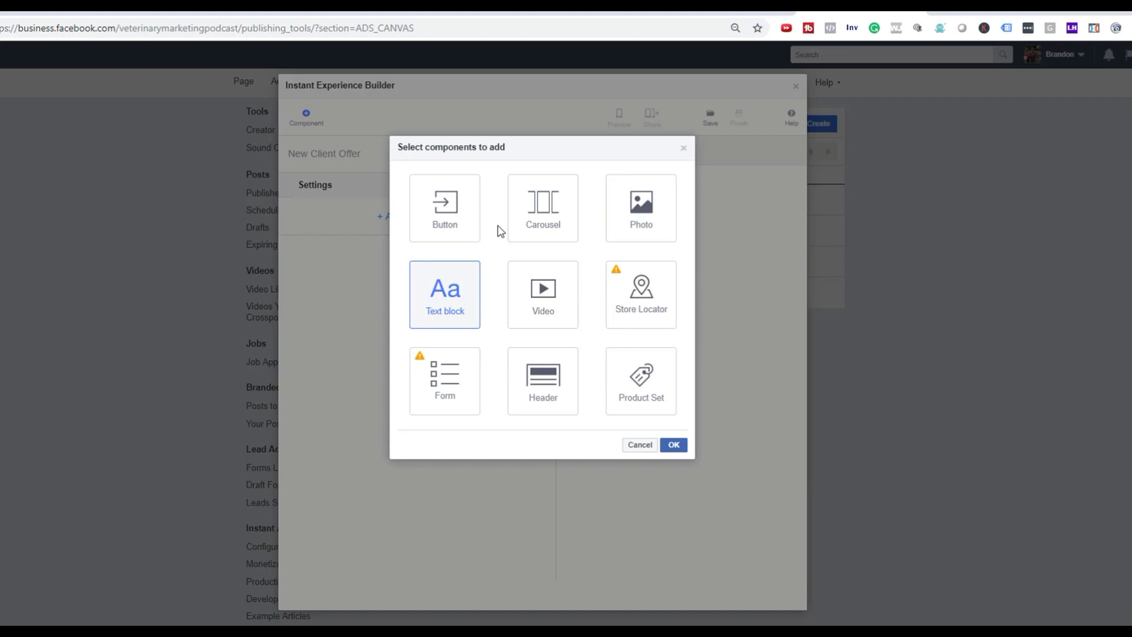
click(675, 446)
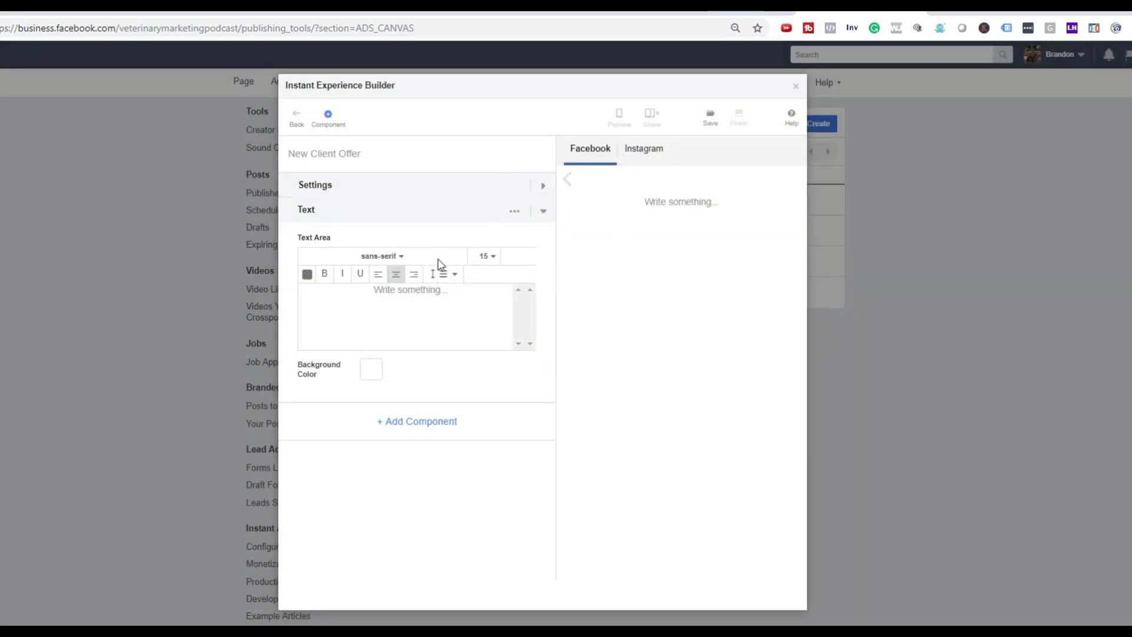
click(447, 294)
text(Want New)
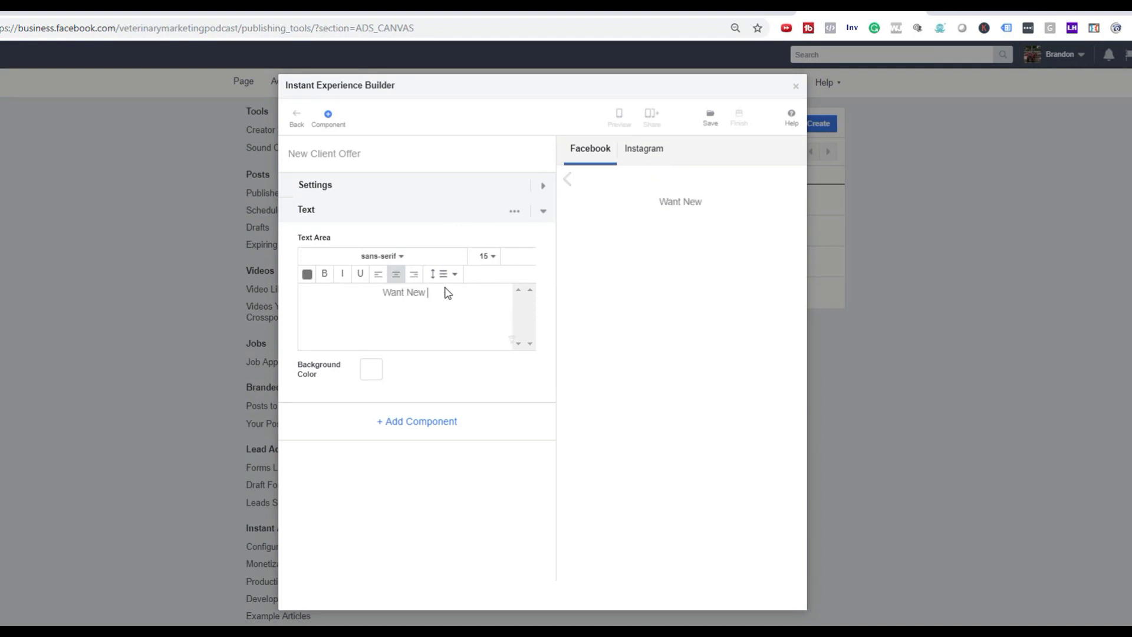
text( Clients Coming I)
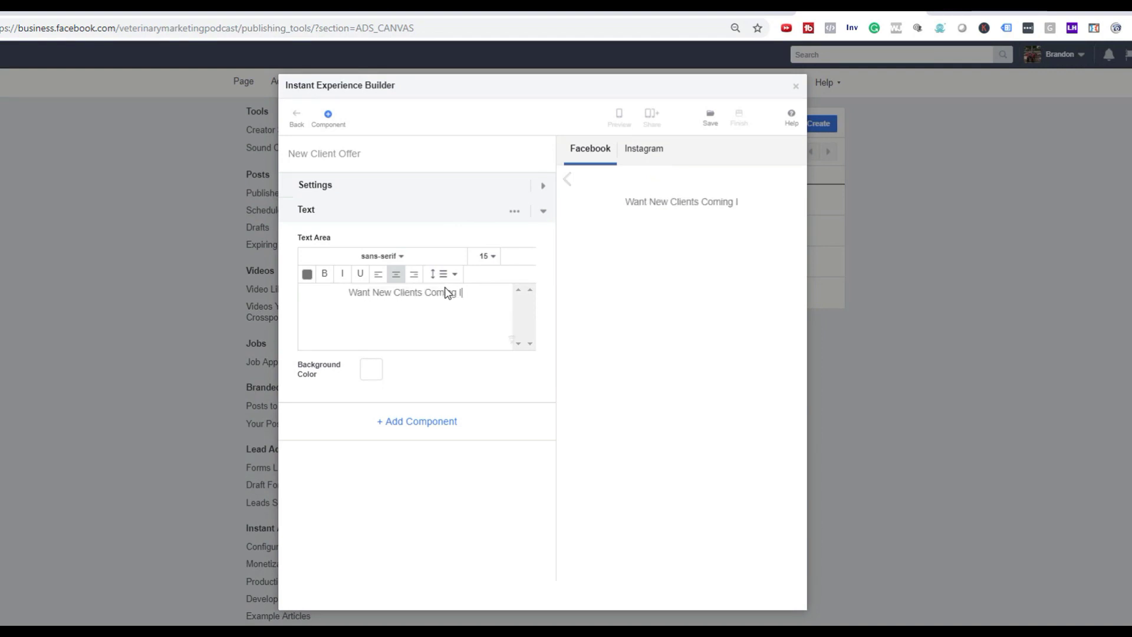
text(nto Your PRac)
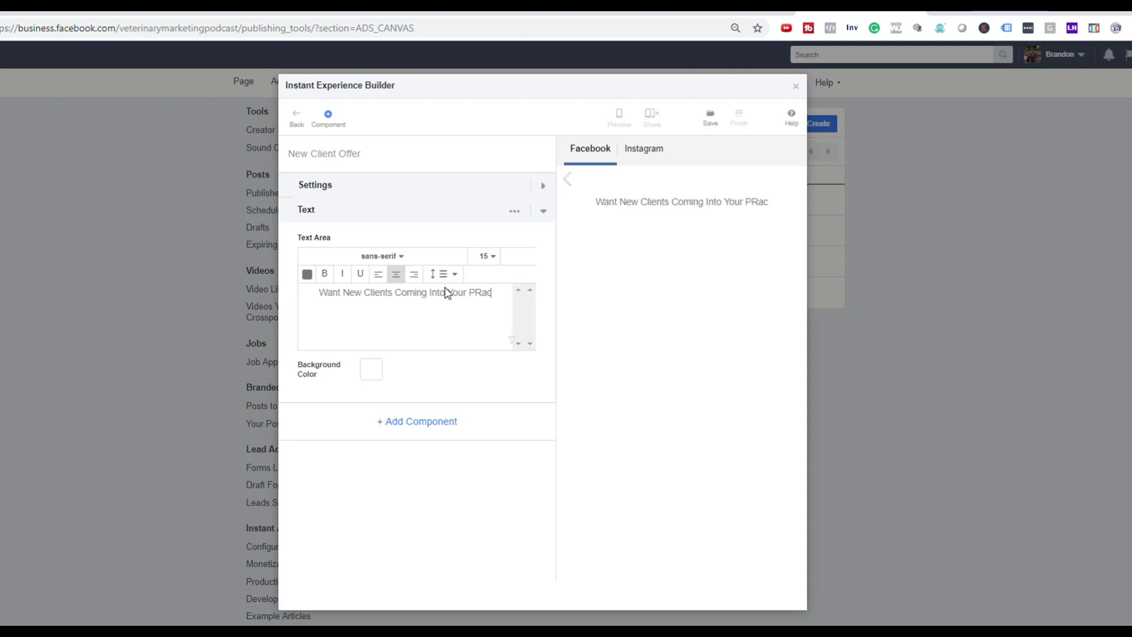
key(BackSpace)
key(BackSpace)
key(BackSpace)
key(BackSpace)
text(P)
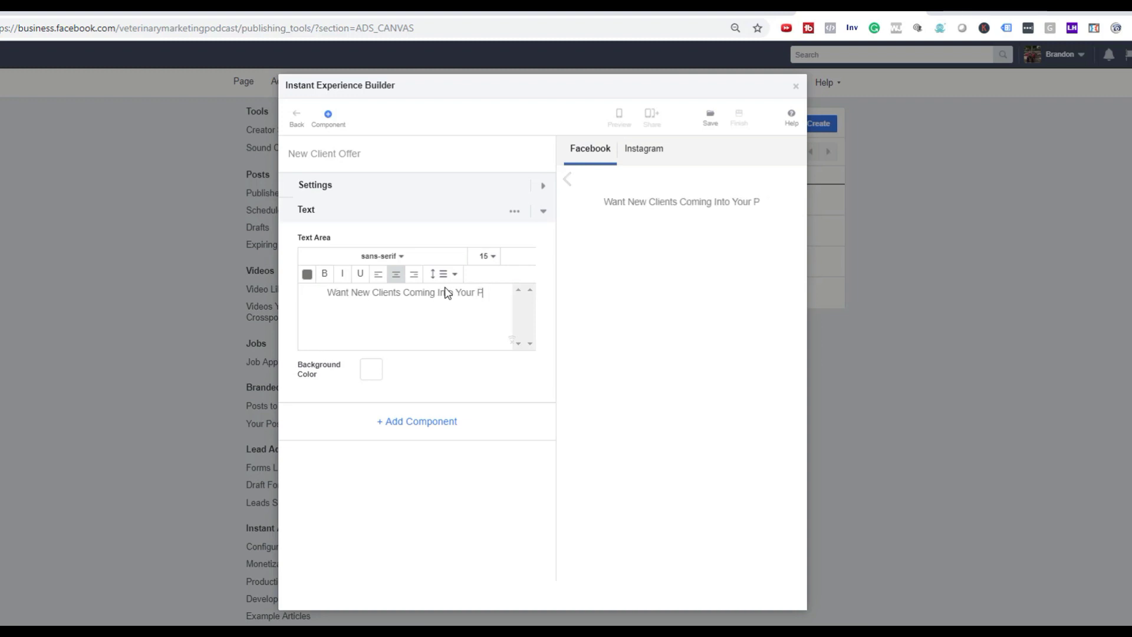
text(ractice Ea)
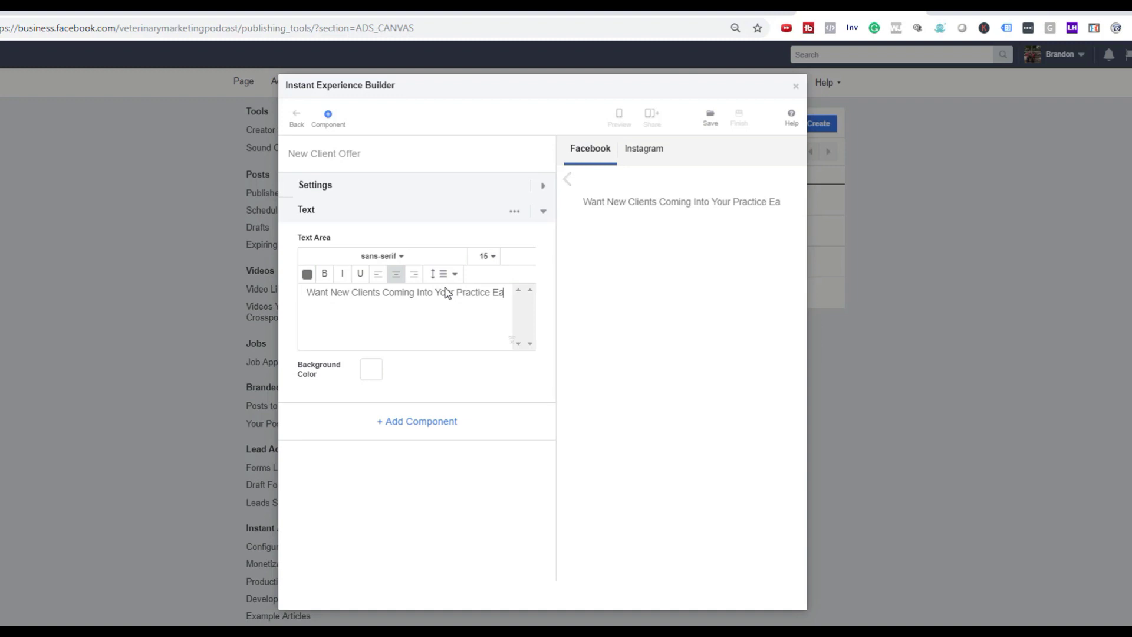
text(ch Week?)
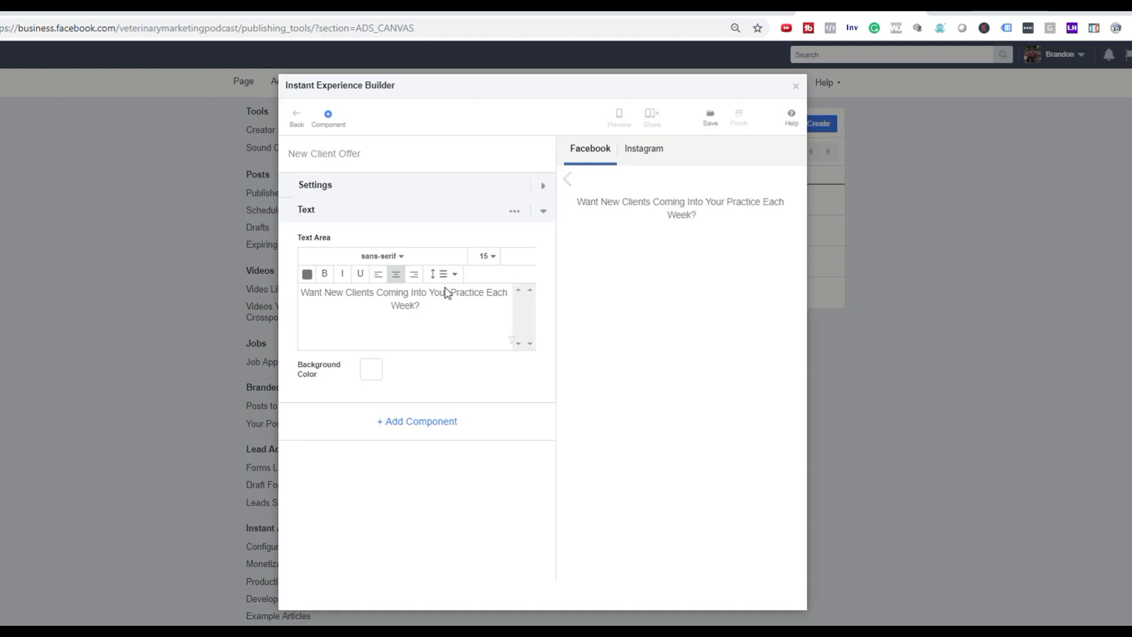
Add a Carousel component, not a Photo, below the headline text
click(450, 422)
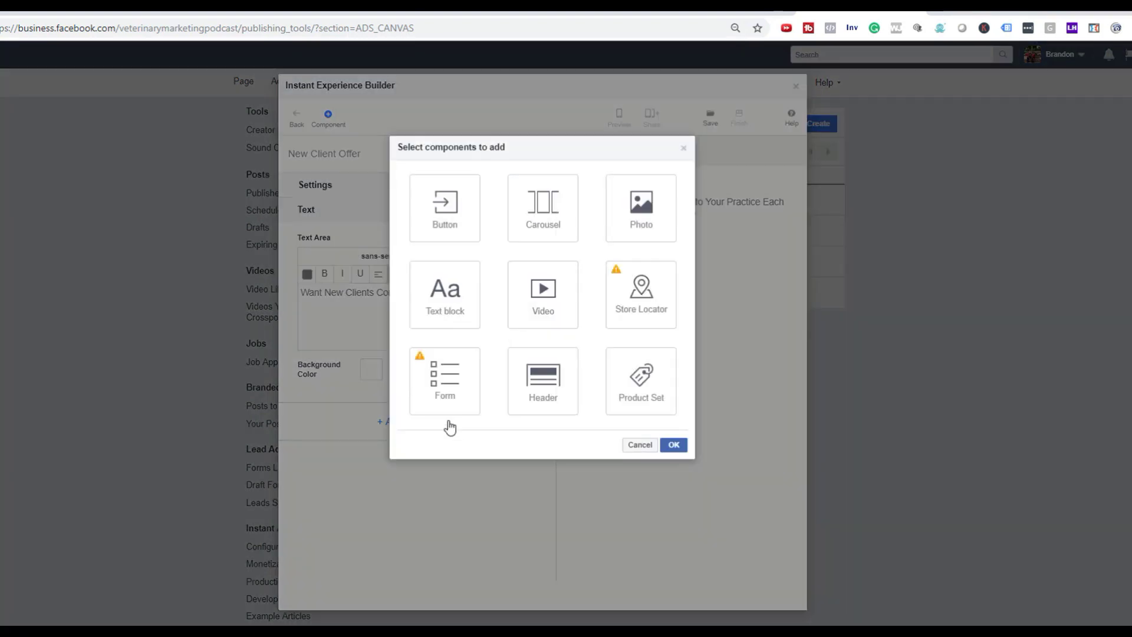
click(664, 198)
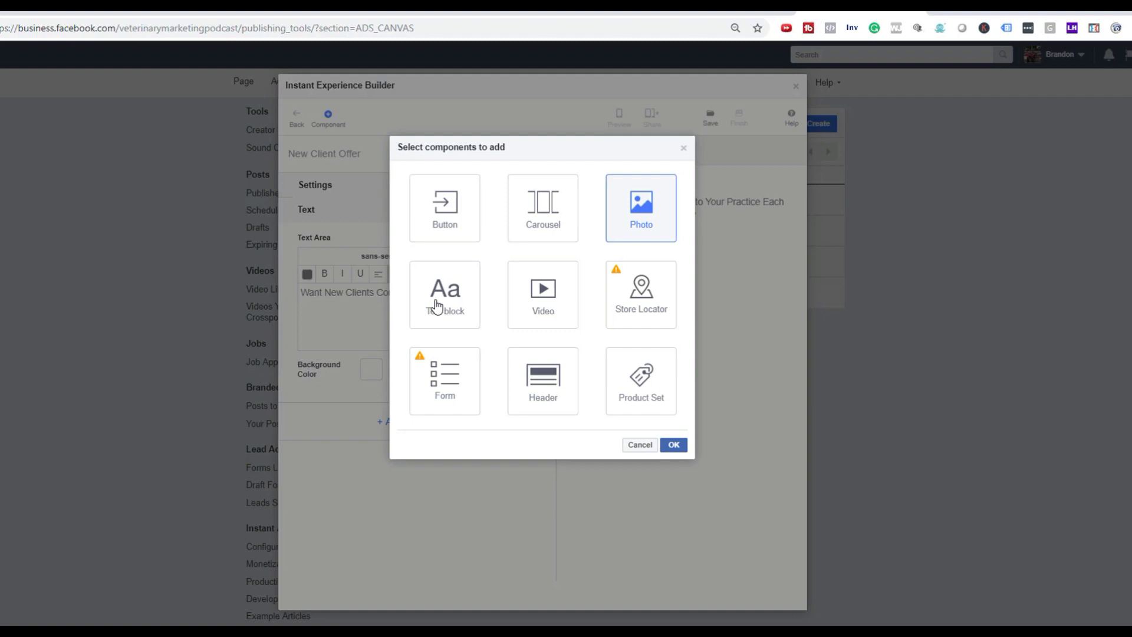
click(548, 215)
click(640, 215)
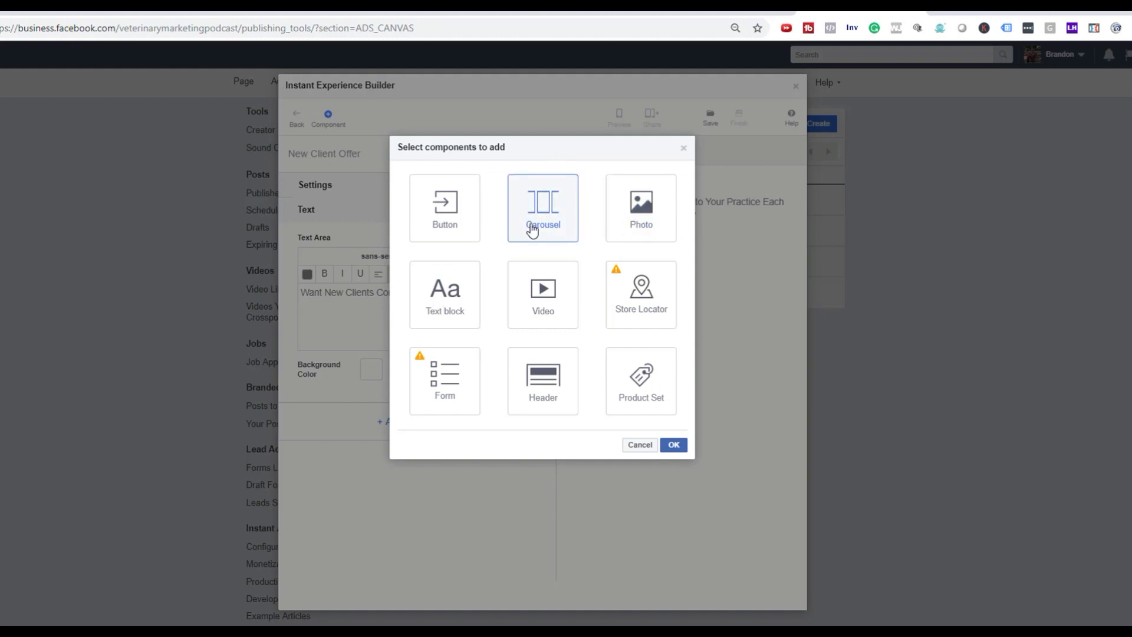
click(674, 445)
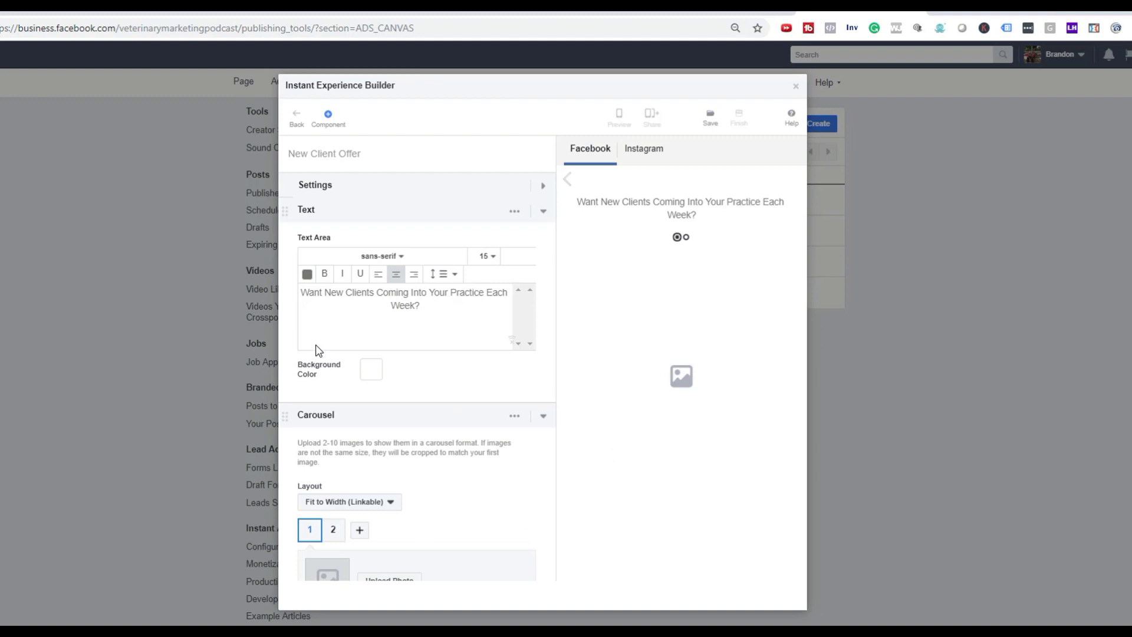
scroll(434, 331, down, 2)
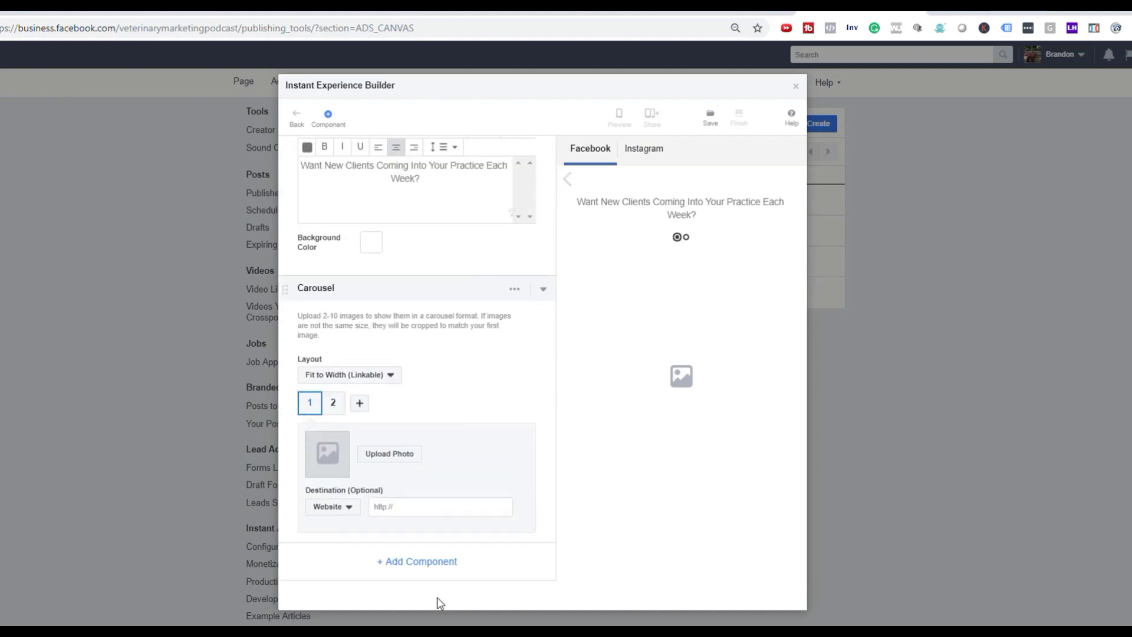
Add a Form component after the carousel
click(423, 561)
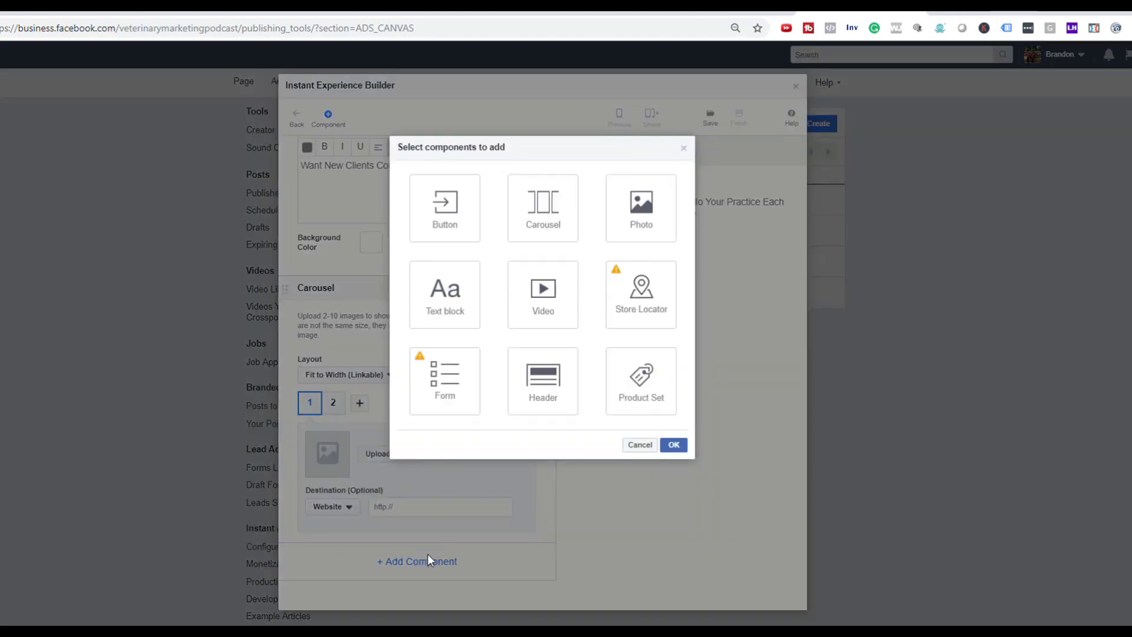
click(453, 369)
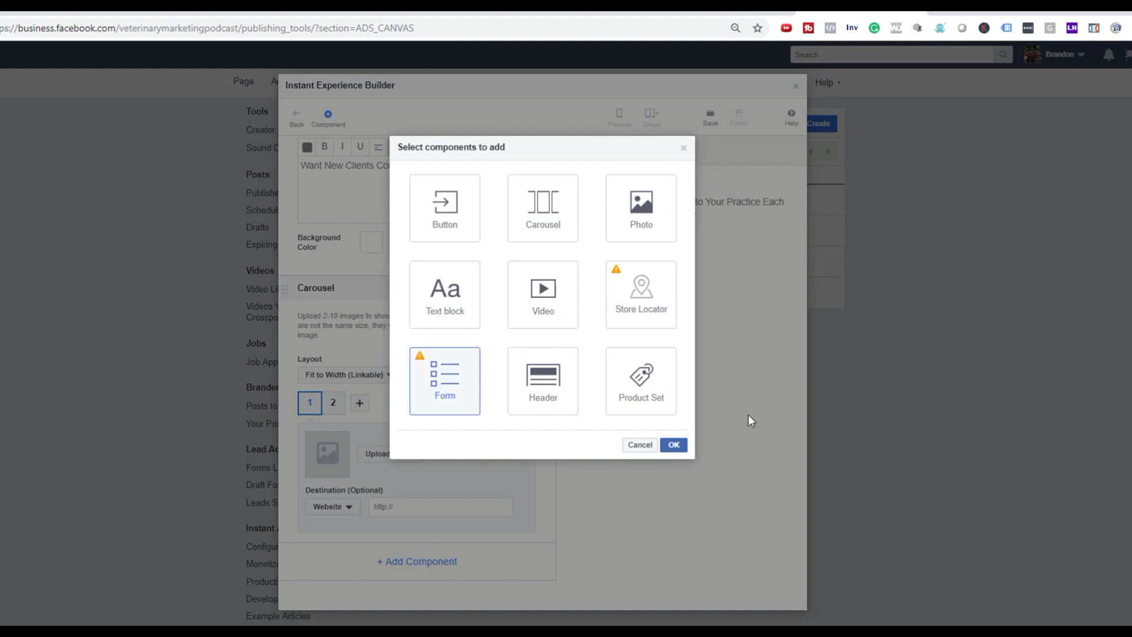
click(674, 449)
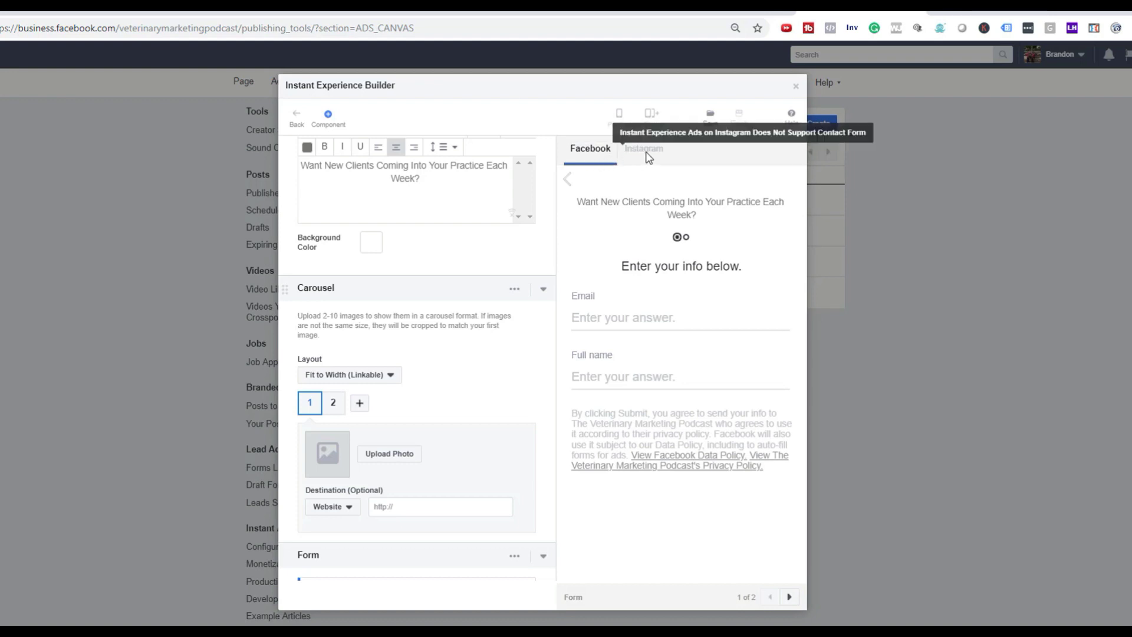
scroll(507, 386, down, 6)
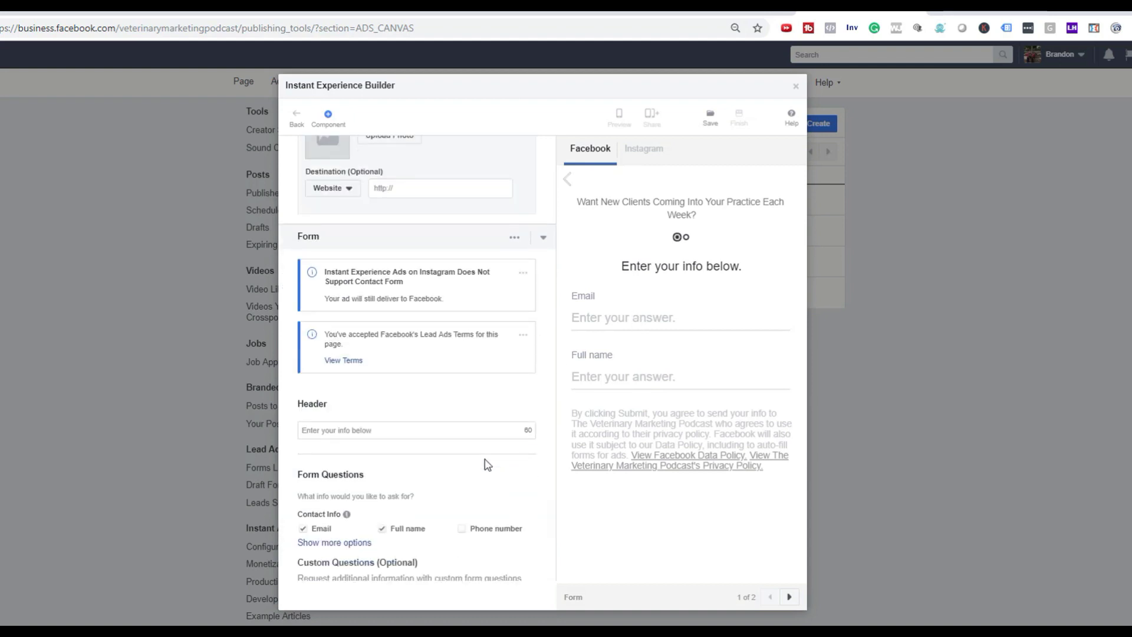
scroll(508, 361, up, 1)
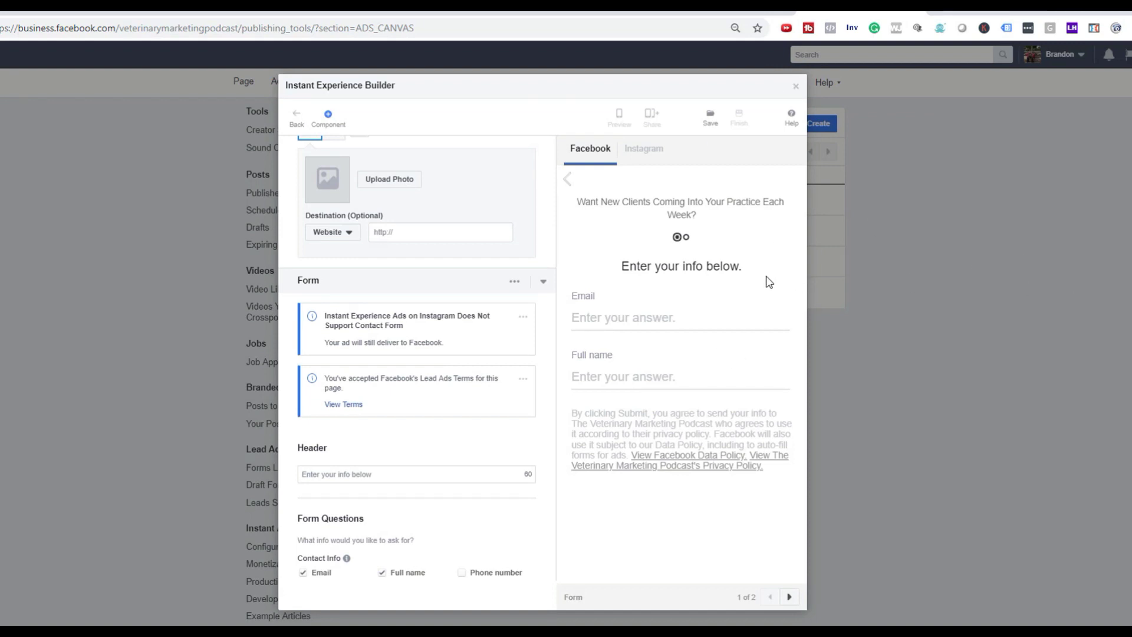
scroll(445, 426, down, 5)
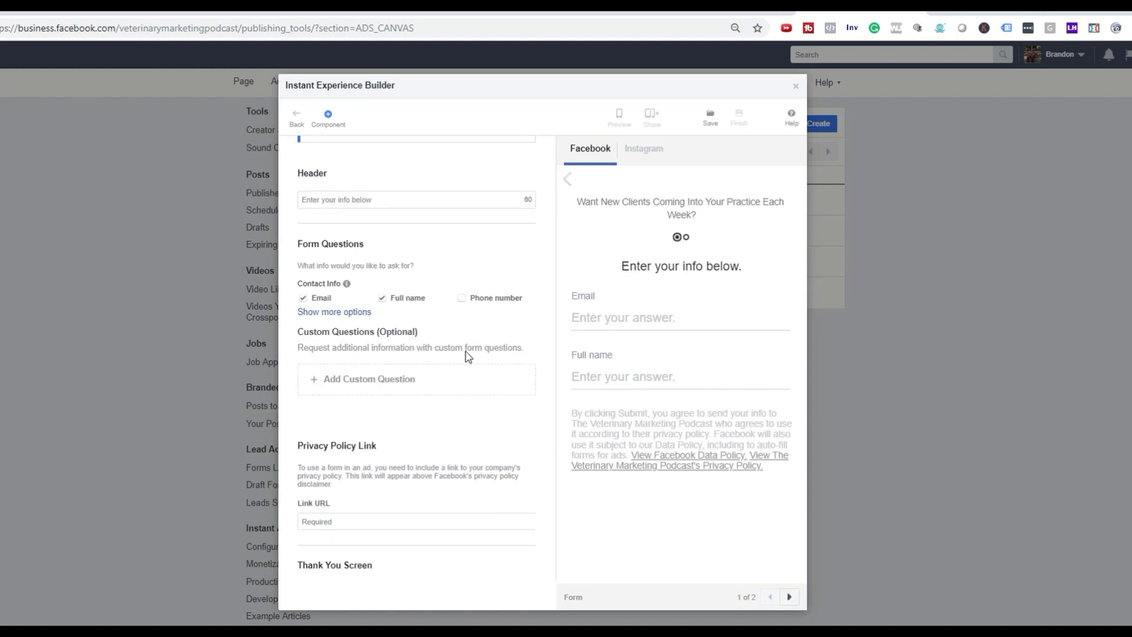
Add Phone number to the form's contact info and view the custom question types
click(463, 299)
scroll(448, 330, down, 1)
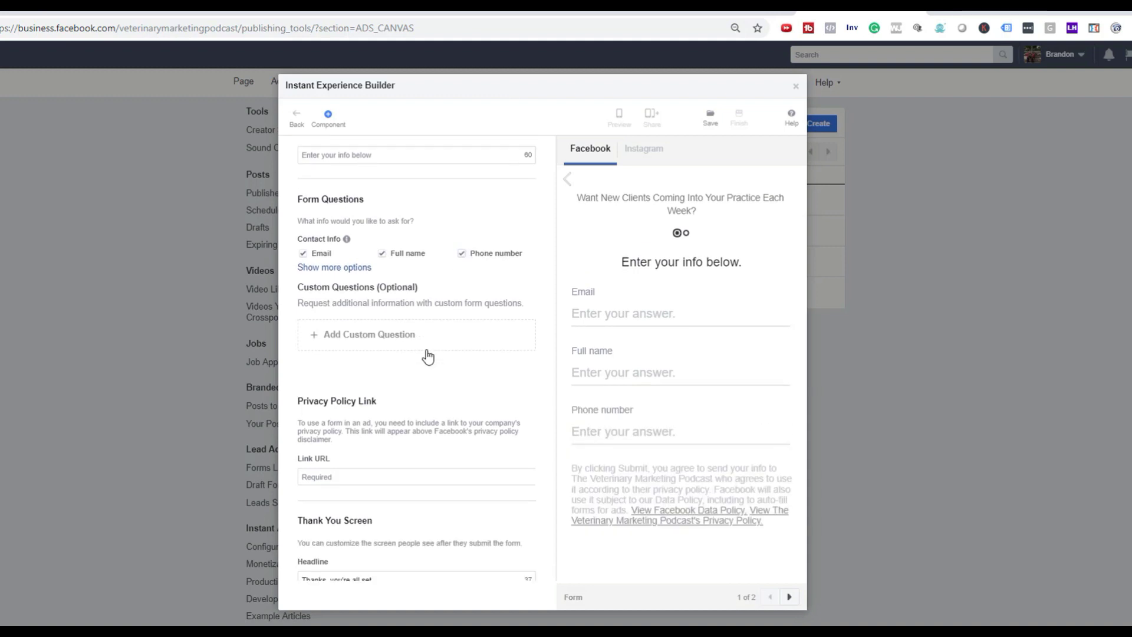
click(425, 336)
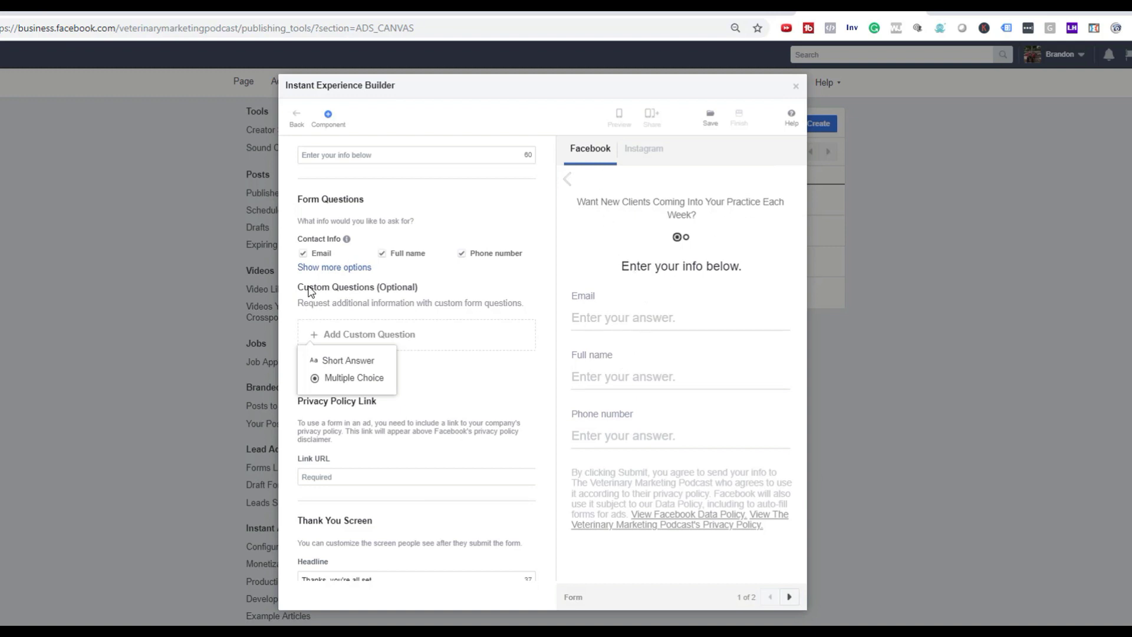
Close the custom question menu and scroll through the editor and preview
click(481, 416)
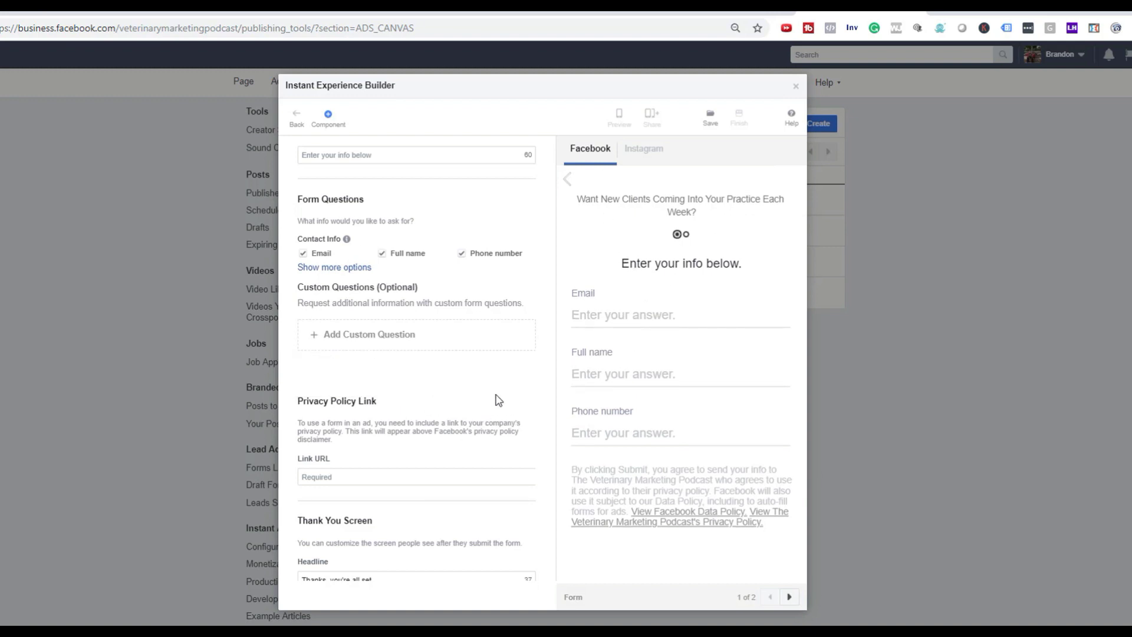
scroll(480, 321, up, 8)
scroll(387, 277, up, 3)
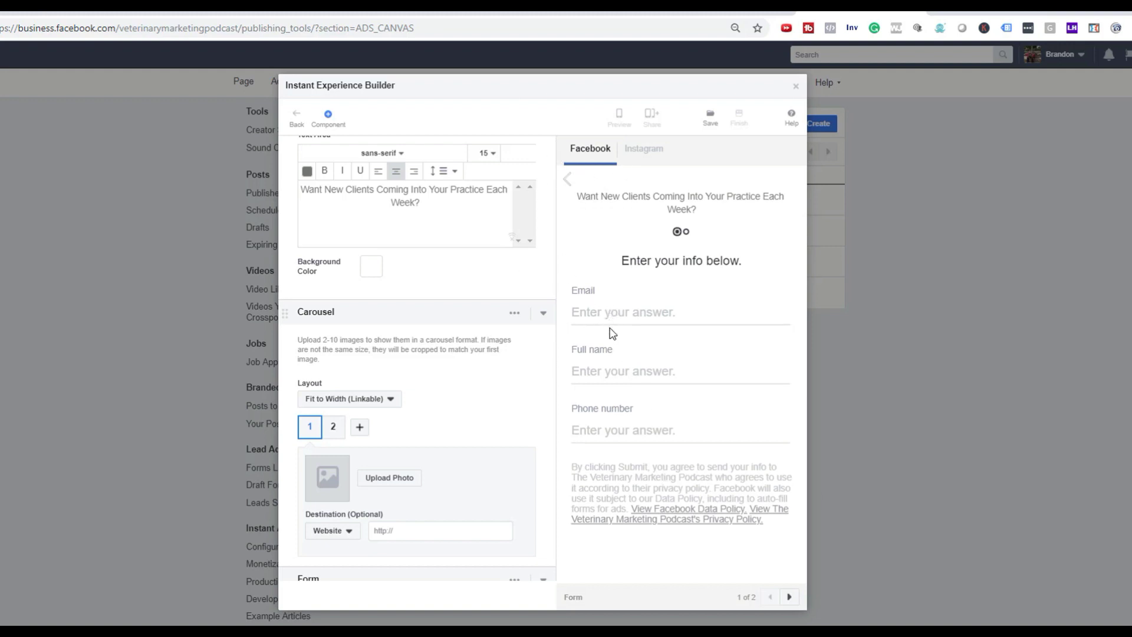
scroll(610, 330, down, 2)
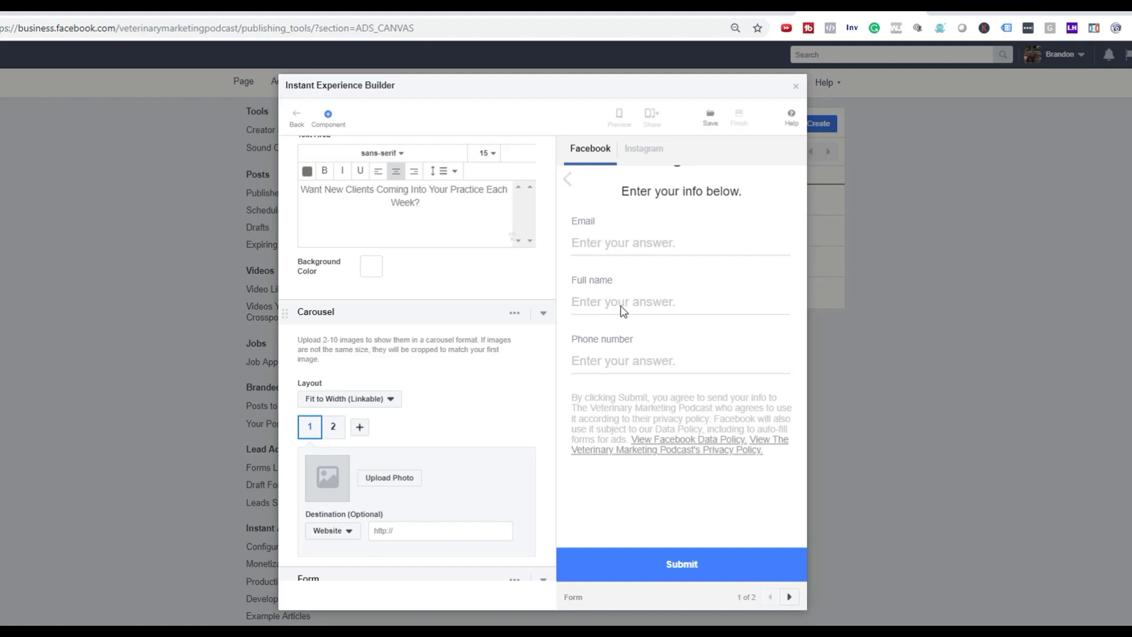
scroll(413, 457, down, 8)
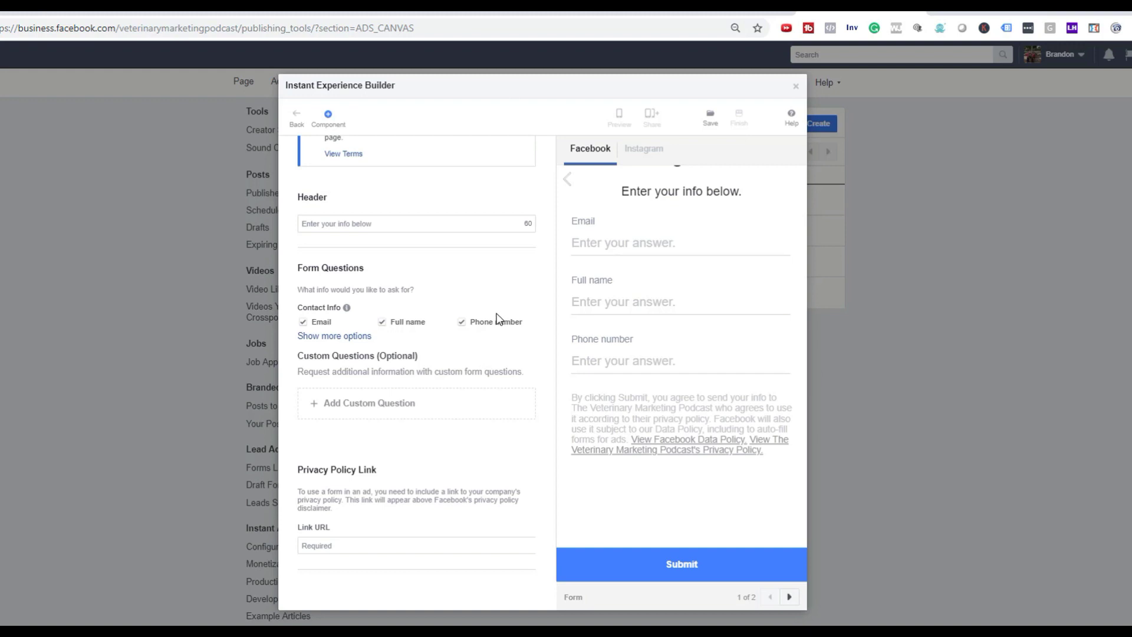
scroll(494, 334, down, 5)
scroll(495, 336, up, 9)
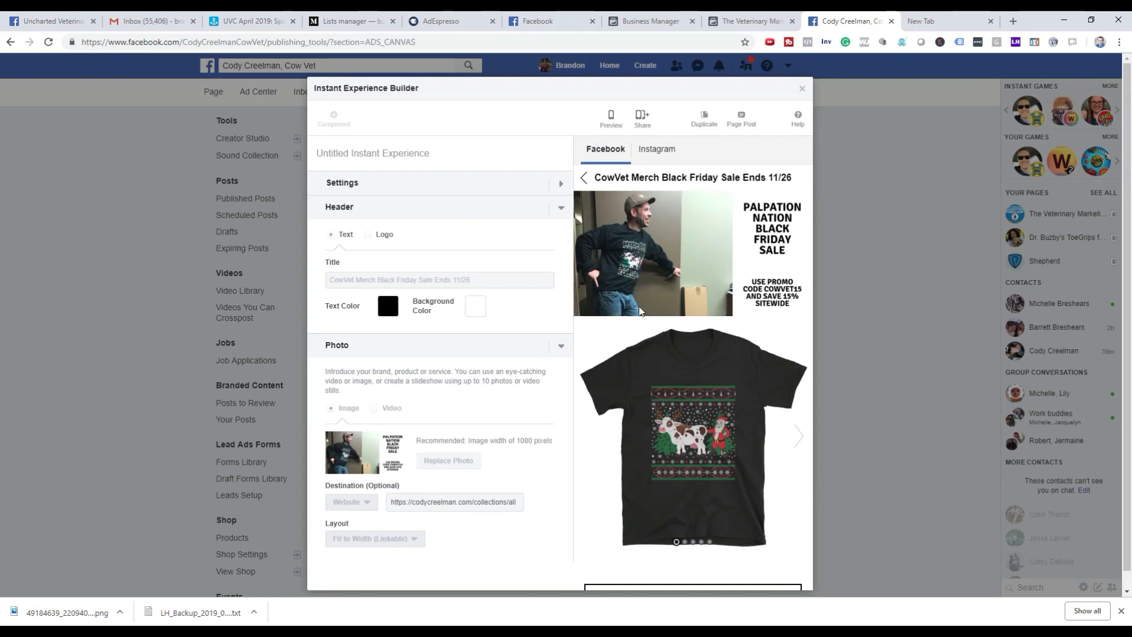
Step the Black Friday carousel preview through the cap, hoodie, cow image and sweatshirt
scroll(665, 307, down, 3)
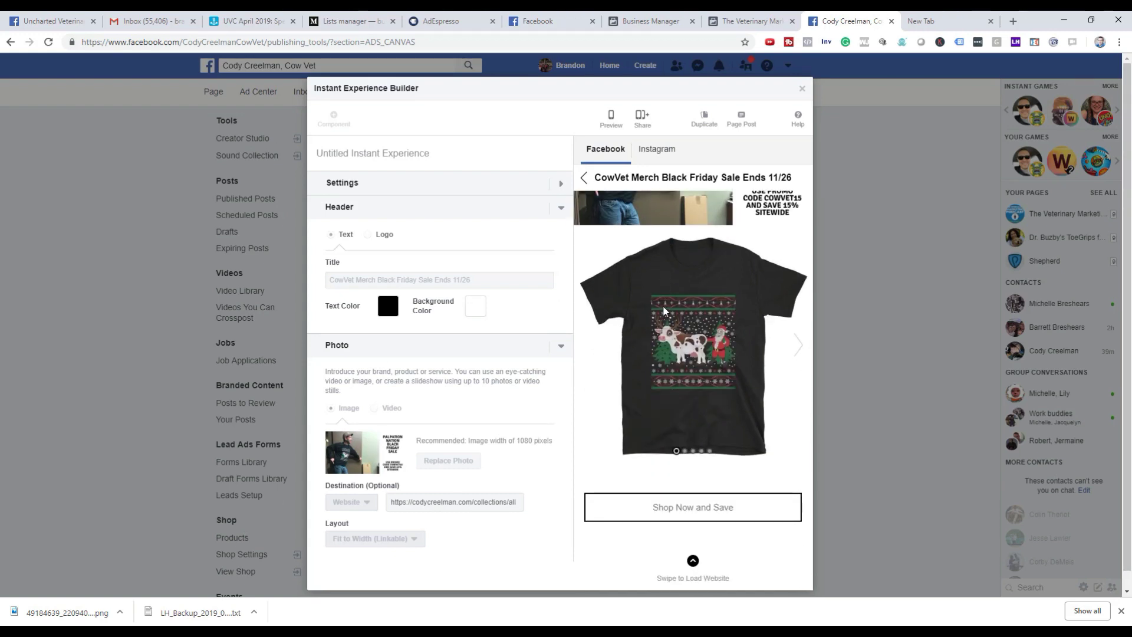
scroll(672, 319, up, 2)
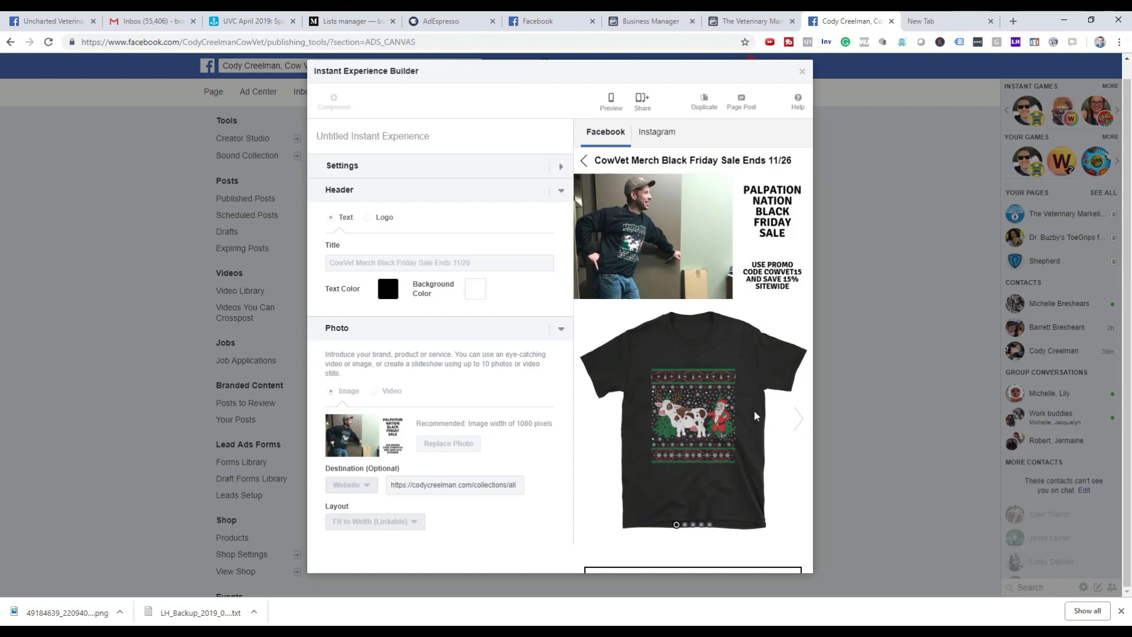
scroll(753, 413, down, 2)
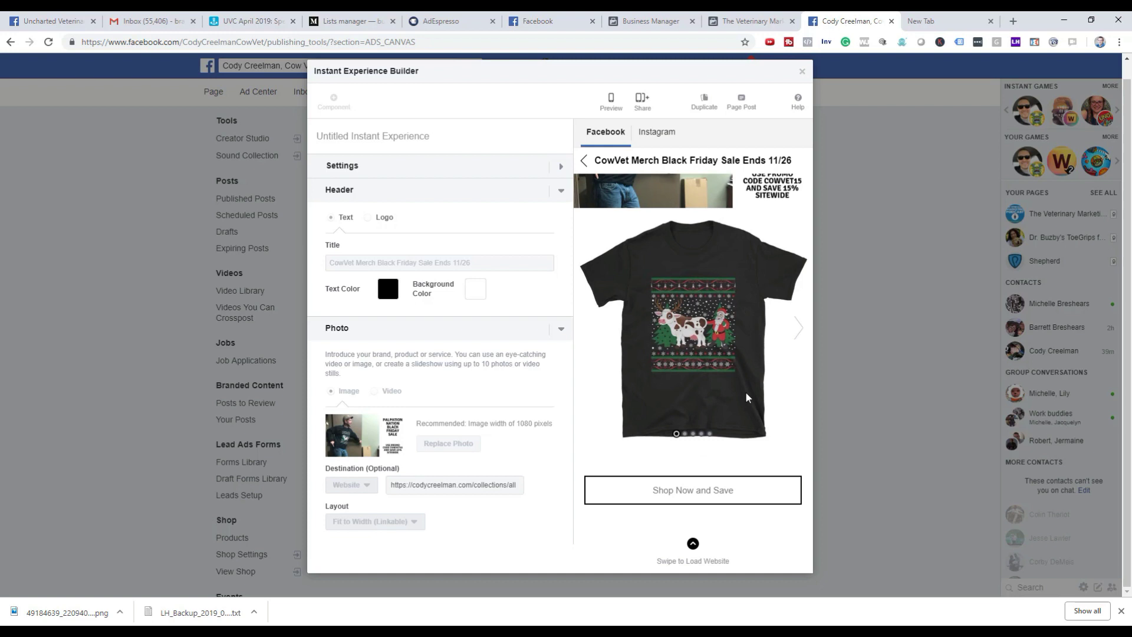
click(689, 435)
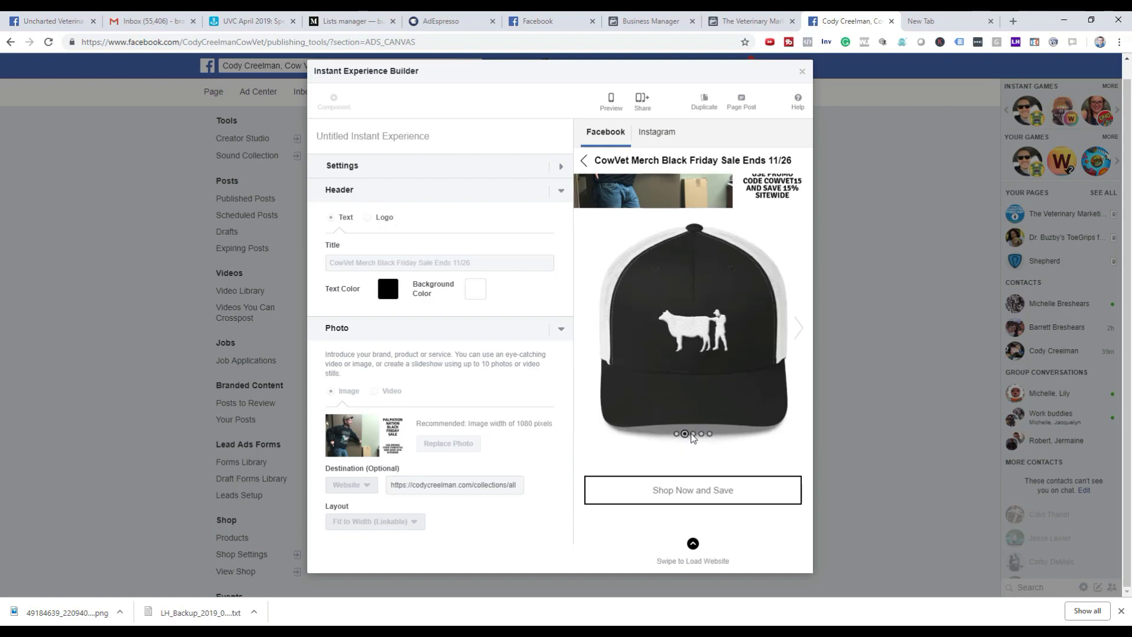
click(693, 435)
click(701, 434)
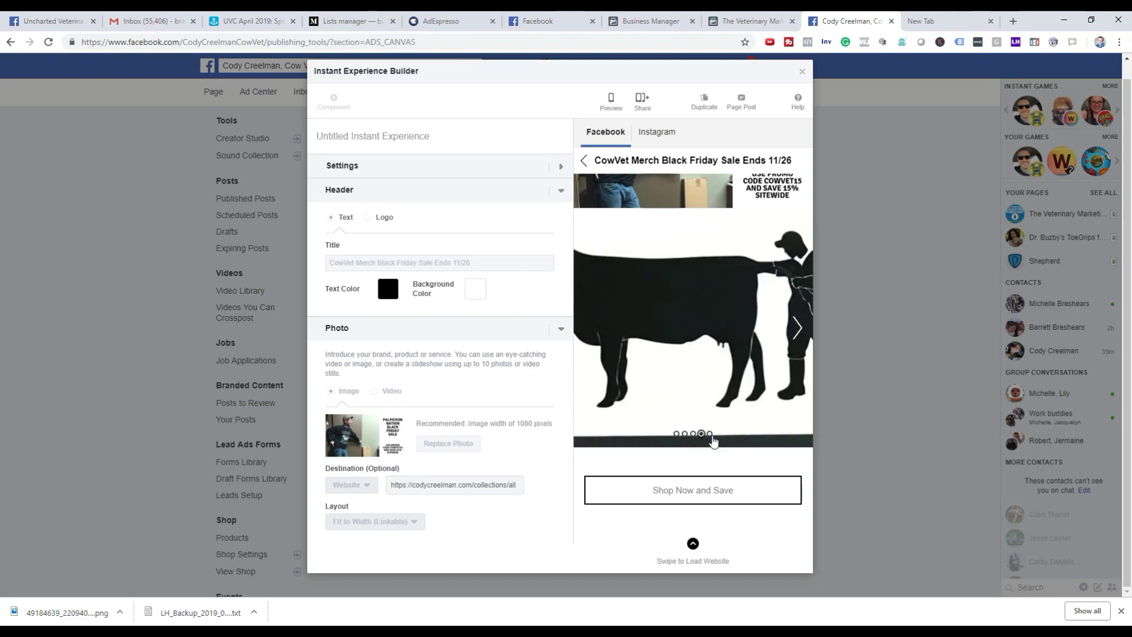
click(711, 435)
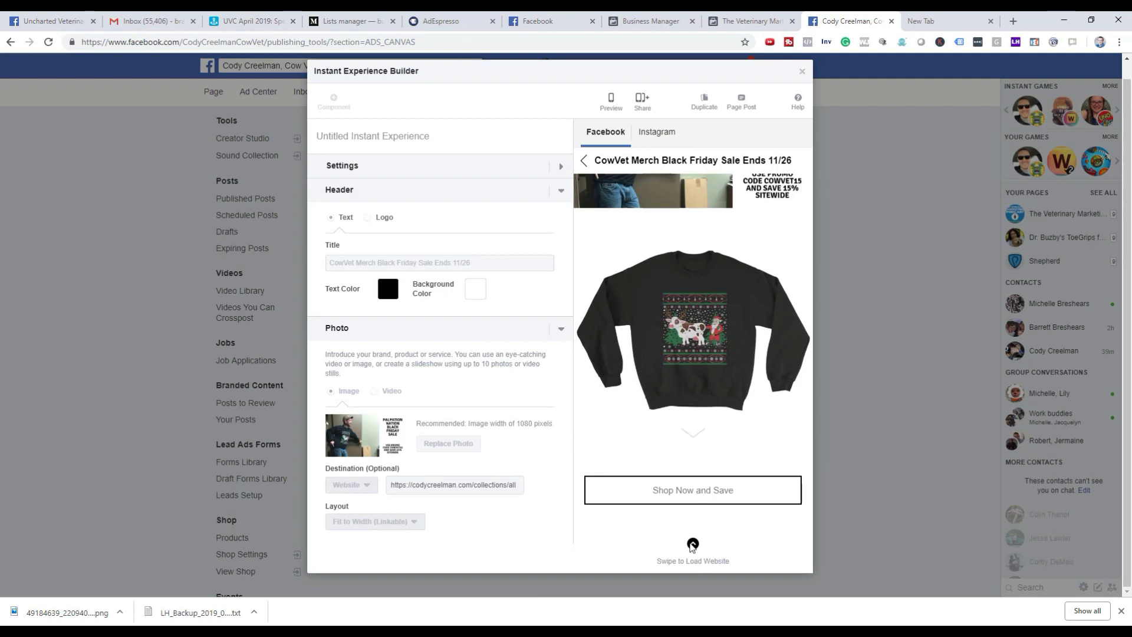
scroll(690, 538, up, 3)
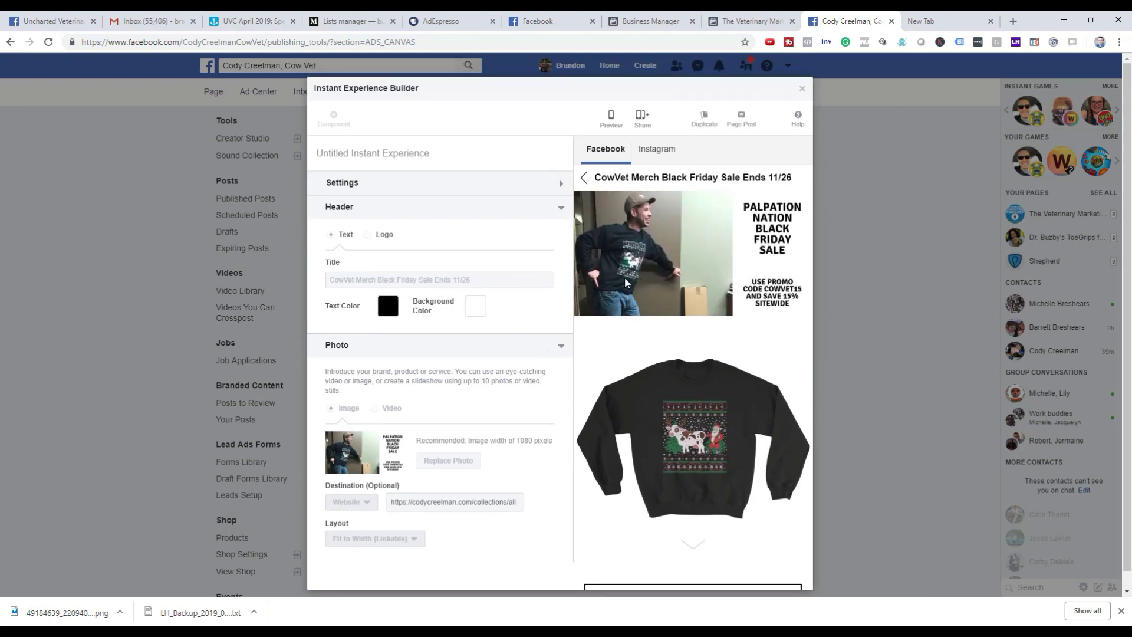
Switch the preview to the experience's Instagram version
click(656, 149)
scroll(726, 419, down, 2)
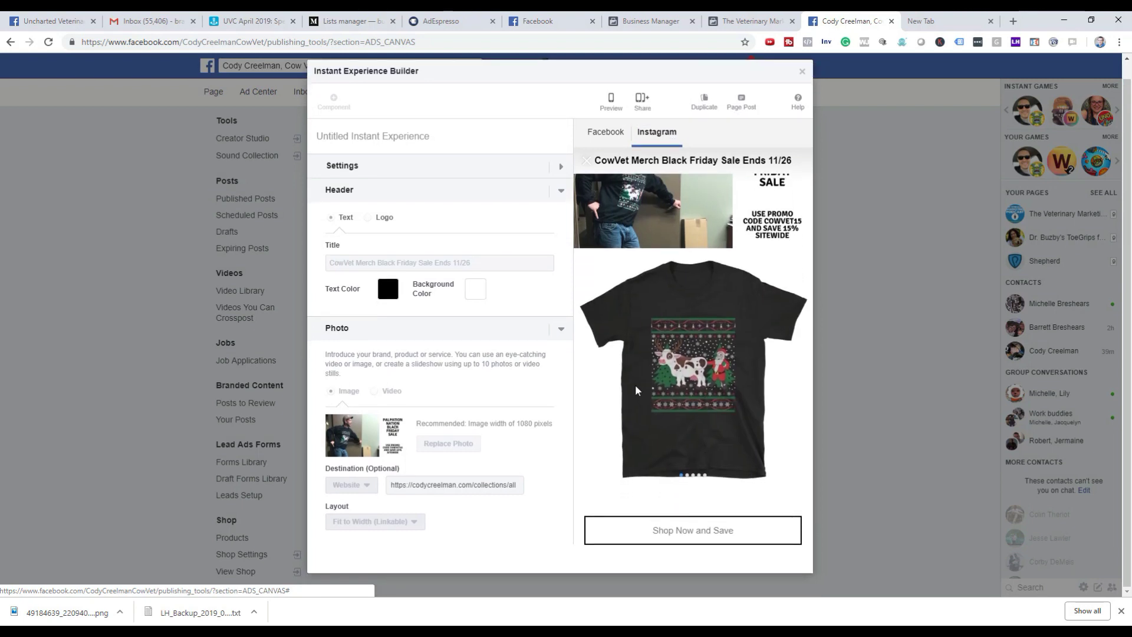
scroll(635, 385, up, 1)
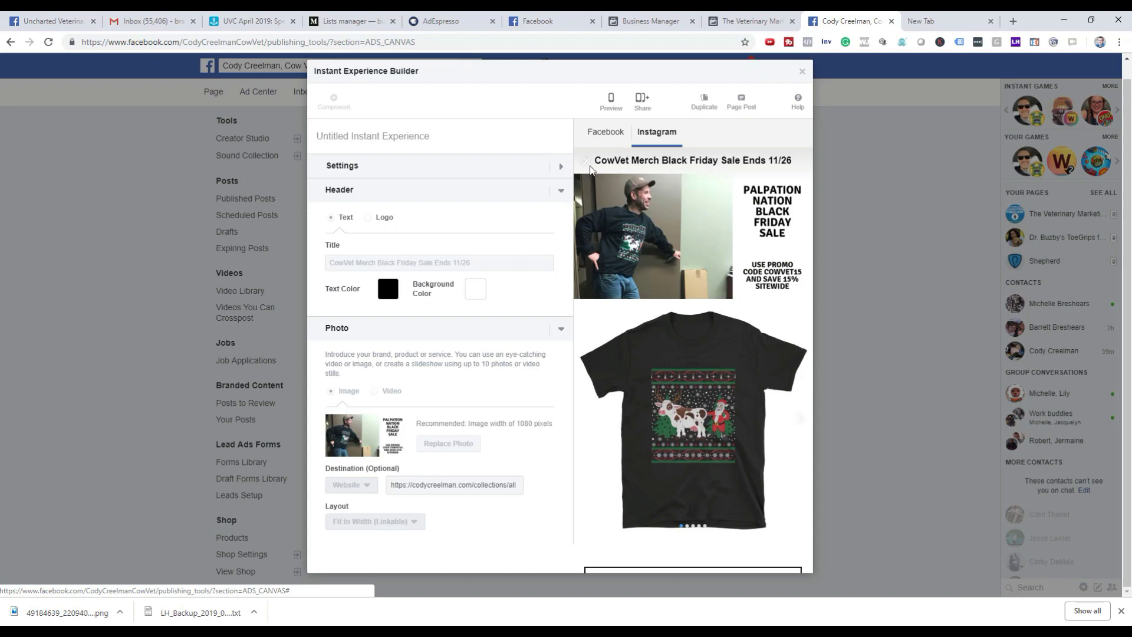
Start a Page post sharing this experience and scroll the page
click(737, 104)
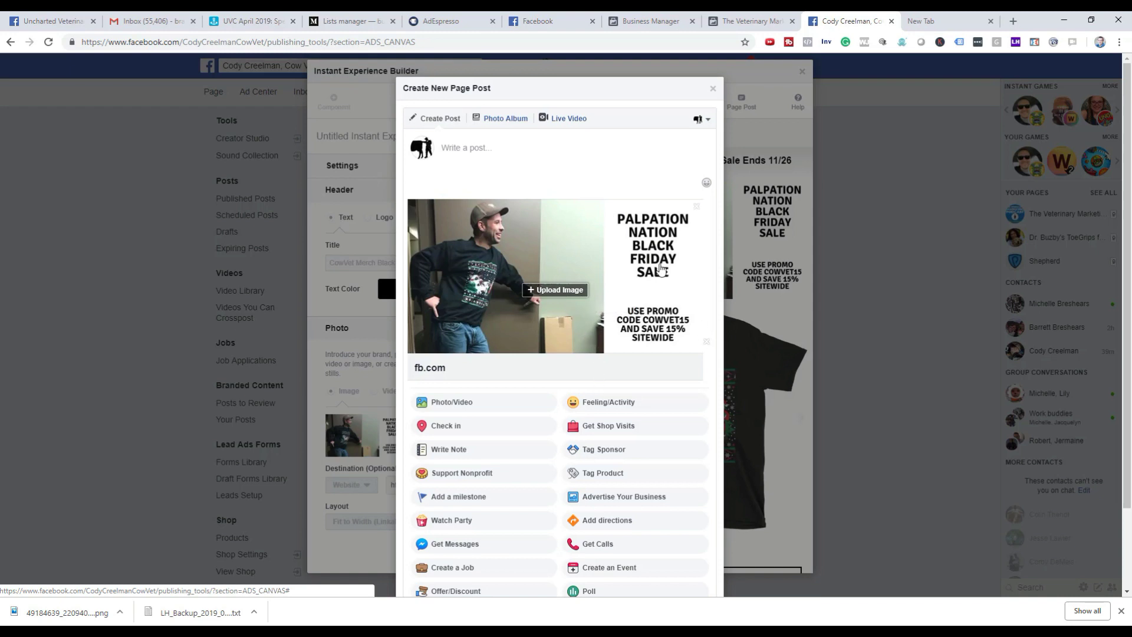
scroll(628, 289, down, 2)
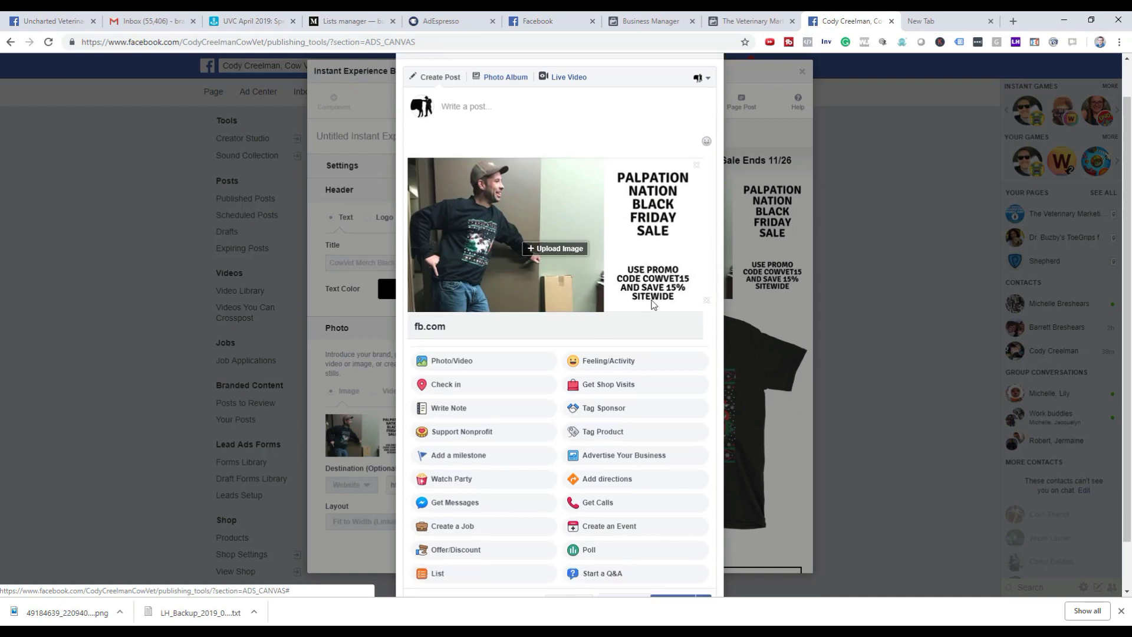
scroll(498, 157, up, 2)
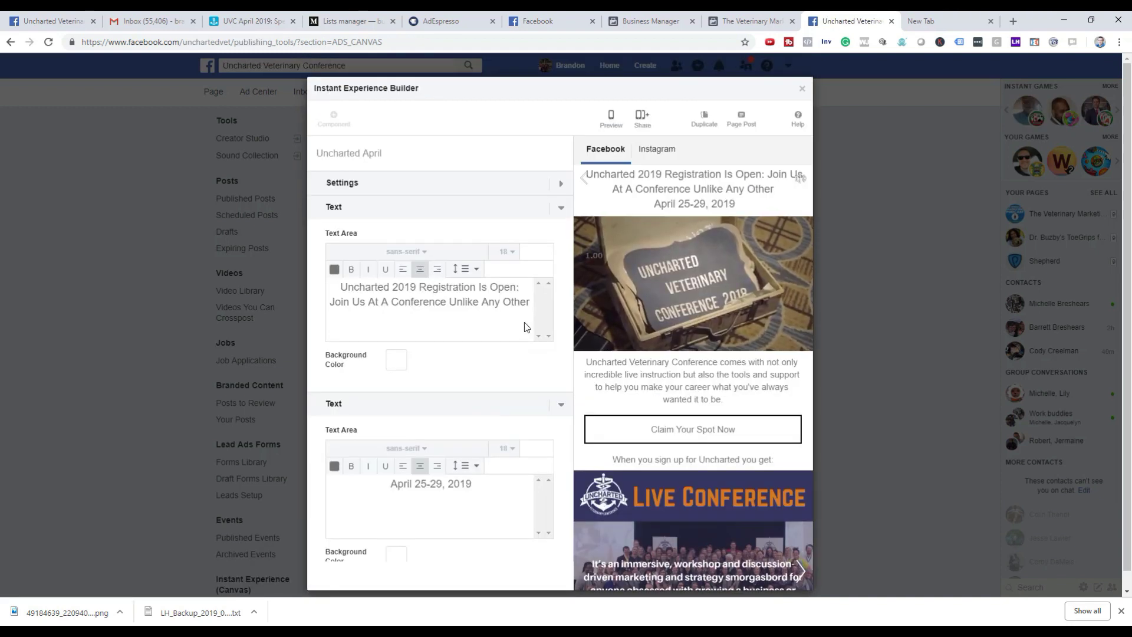
Collapse the Uncharted April Text, Video and Button sections down to the Carousel
scroll(626, 282, down, 1)
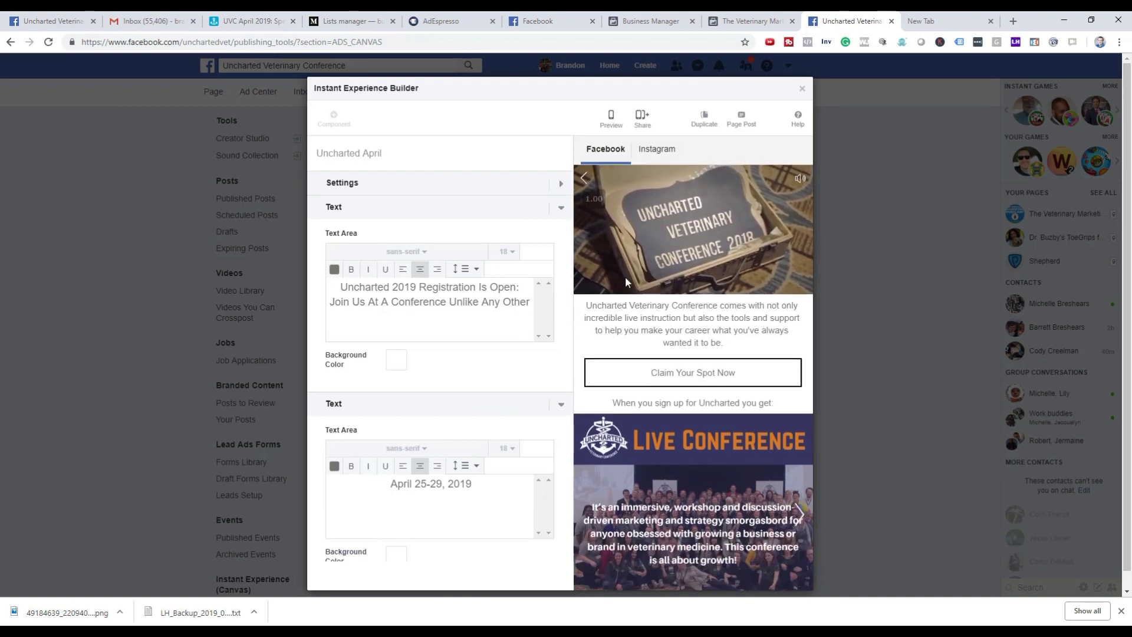
click(561, 207)
click(561, 233)
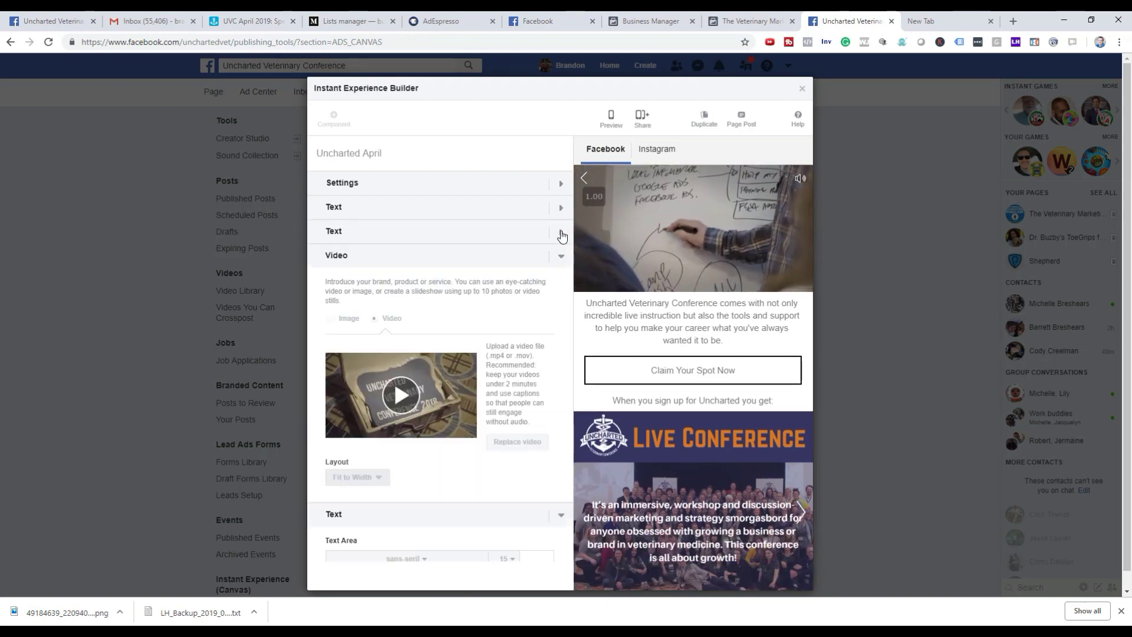
click(560, 257)
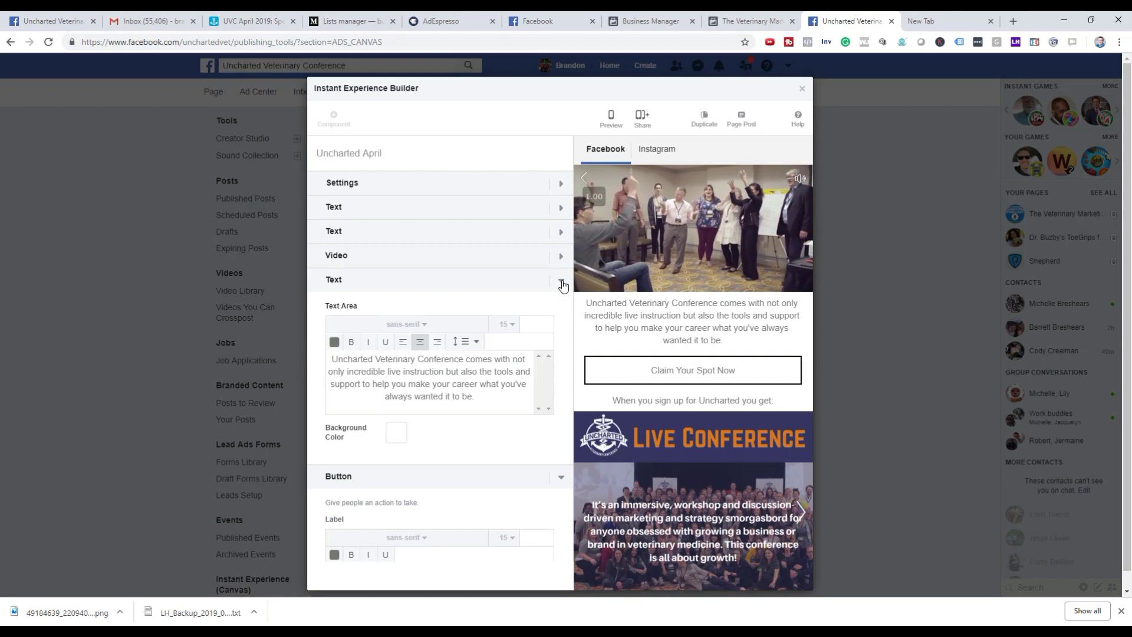
click(561, 281)
click(561, 305)
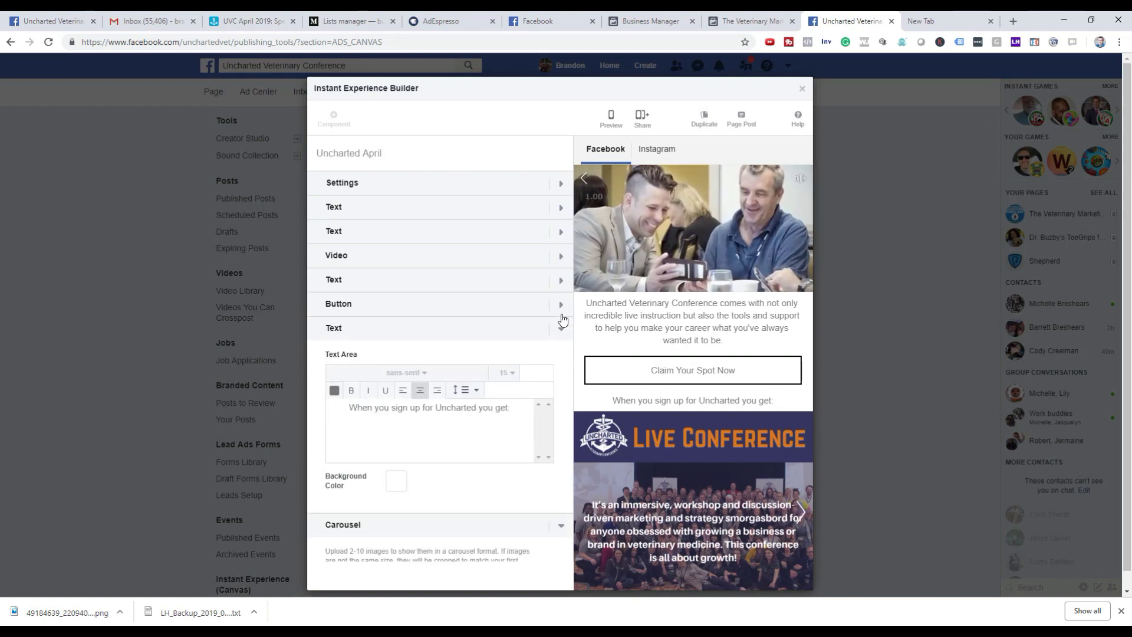
click(561, 328)
Step the preview carousel through the Live Trainings and On-Demand CE slides
scroll(653, 234, up, 1)
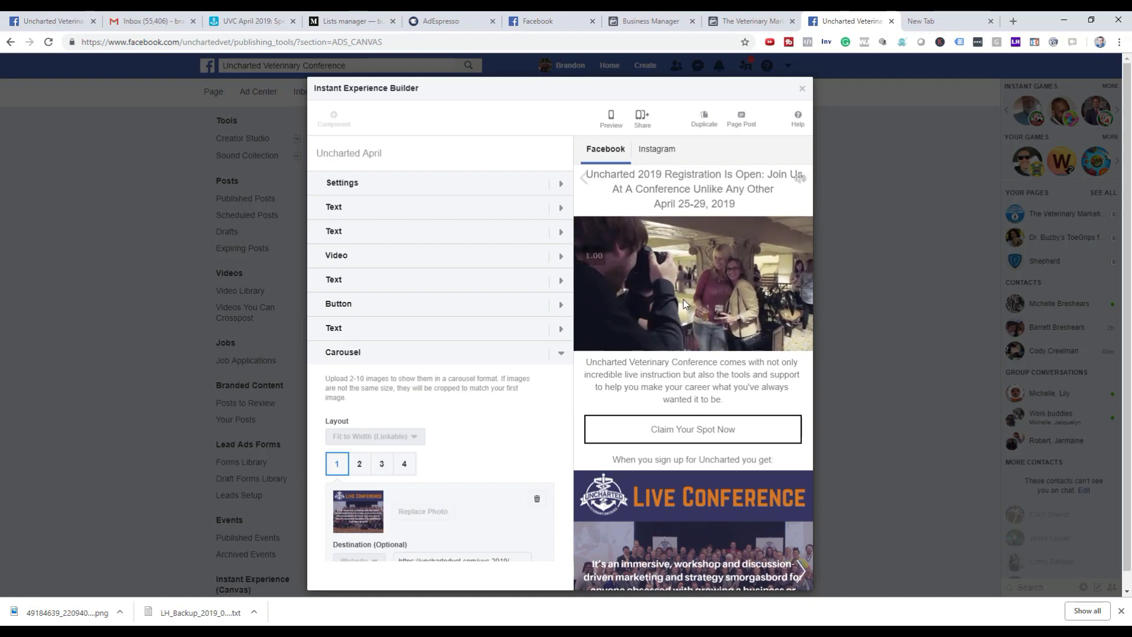
scroll(682, 306, down, 2)
scroll(682, 308, down, 2)
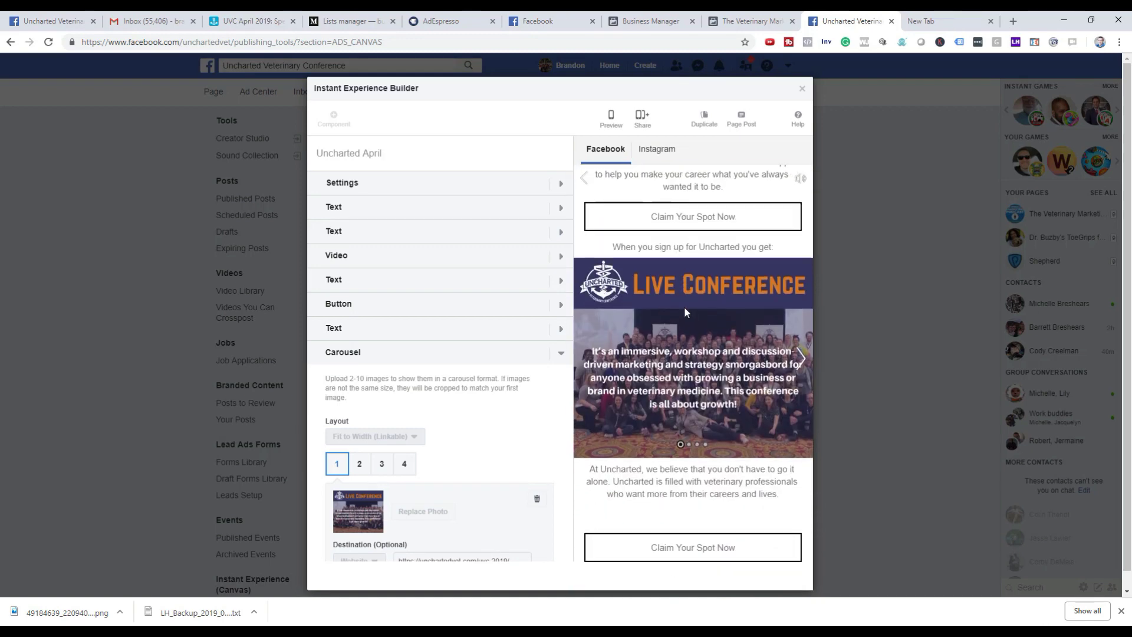
click(697, 446)
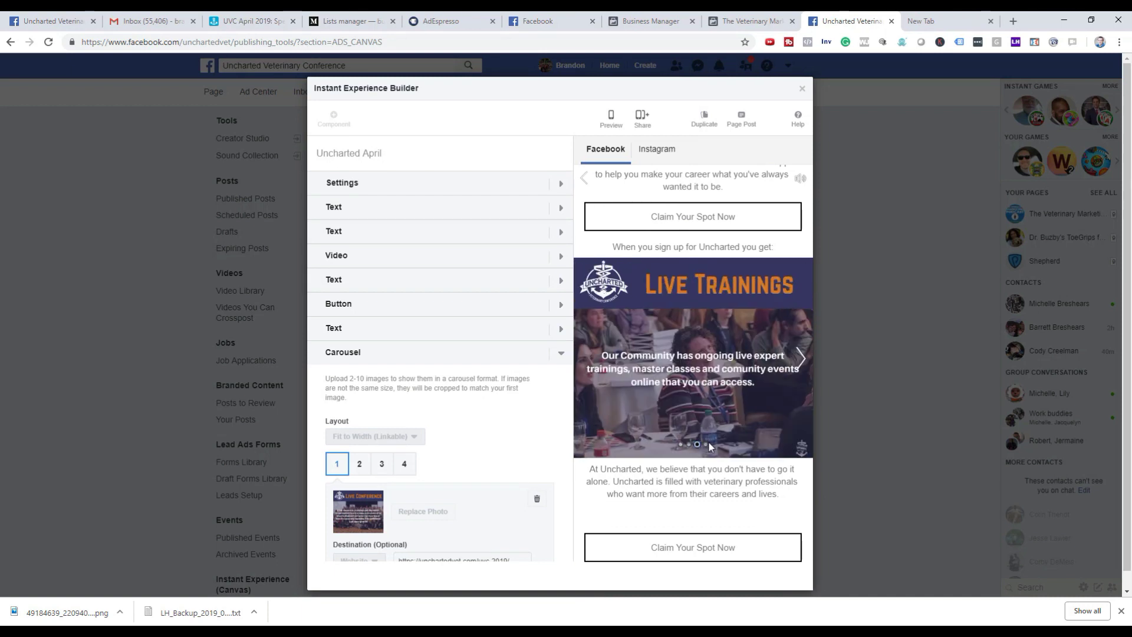
click(704, 446)
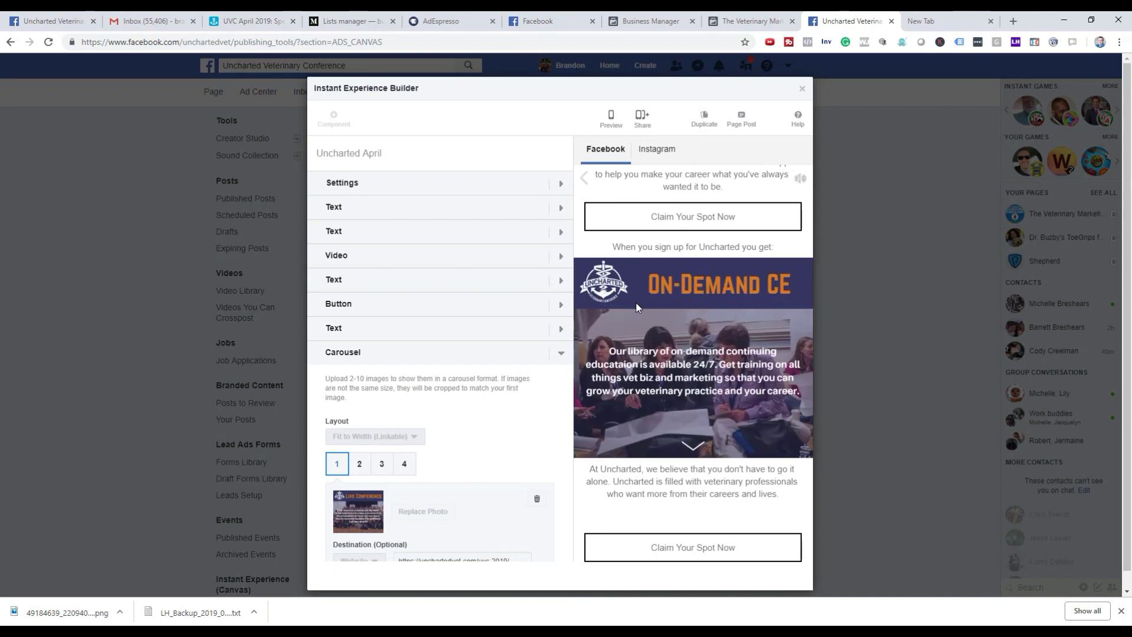
scroll(637, 307, down, 1)
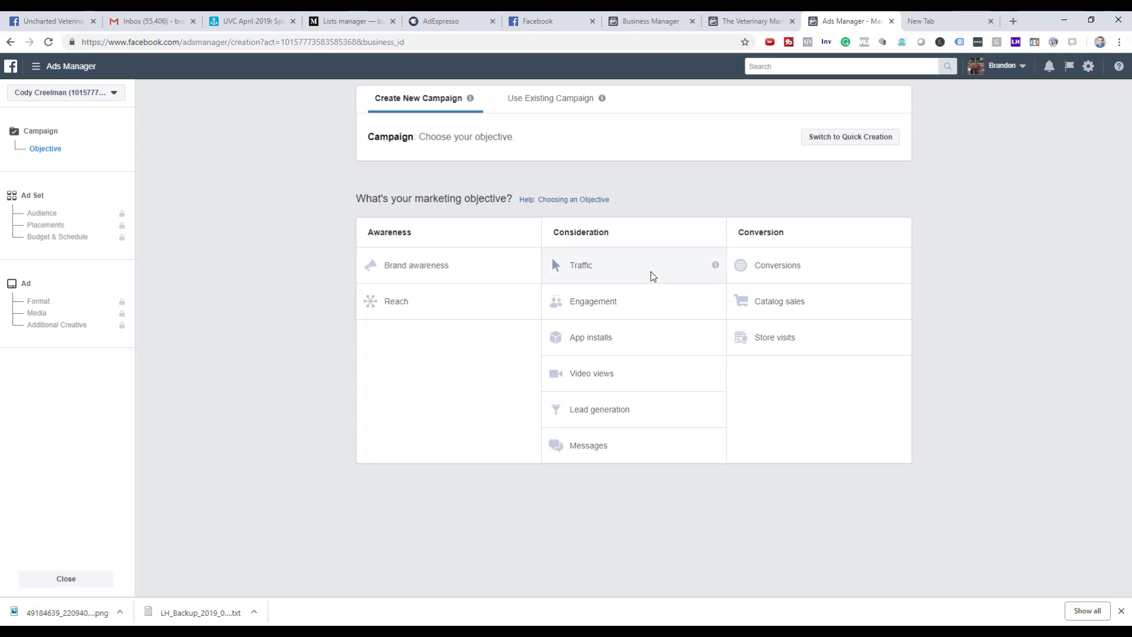
Choose the Traffic objective for the campaign, continue past the ad set, and reach the Ad settings
click(654, 276)
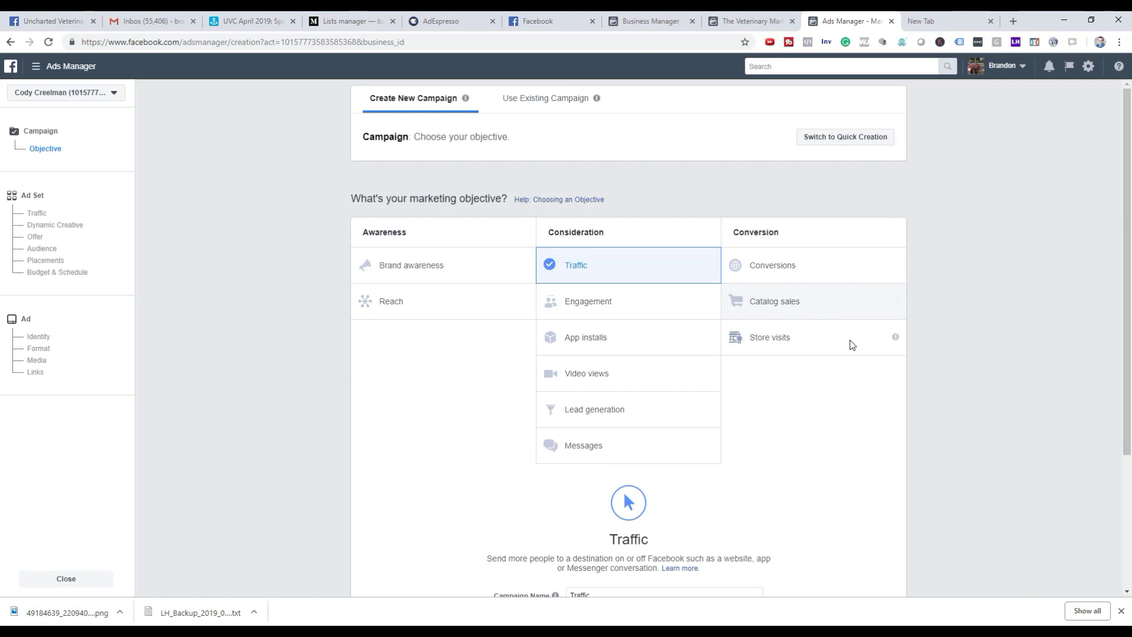
scroll(766, 365, down, 3)
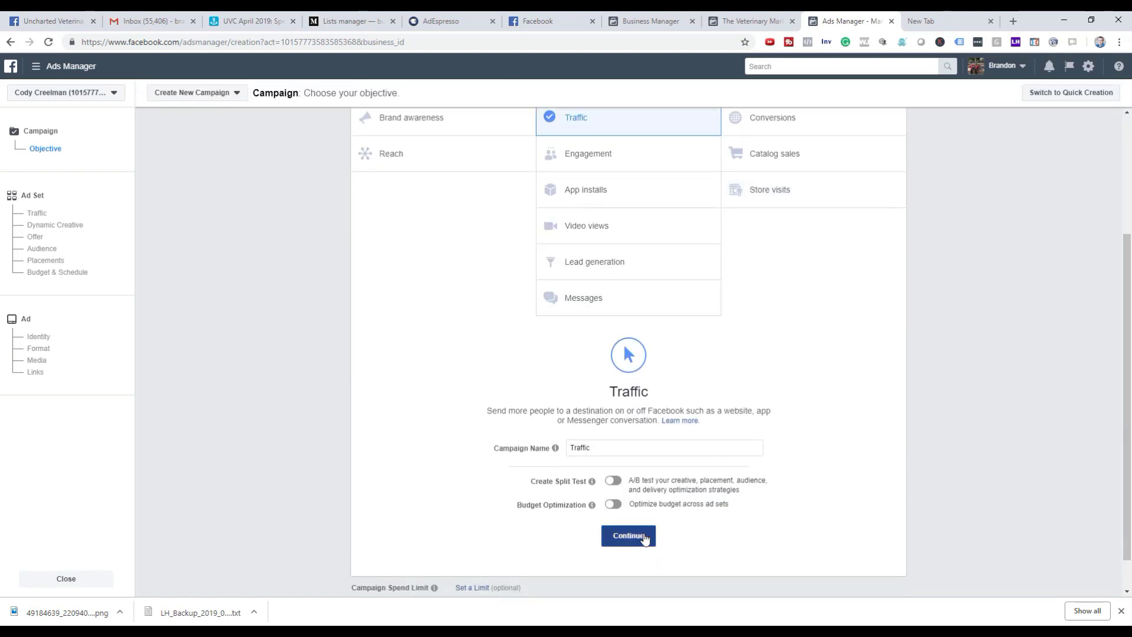
click(642, 537)
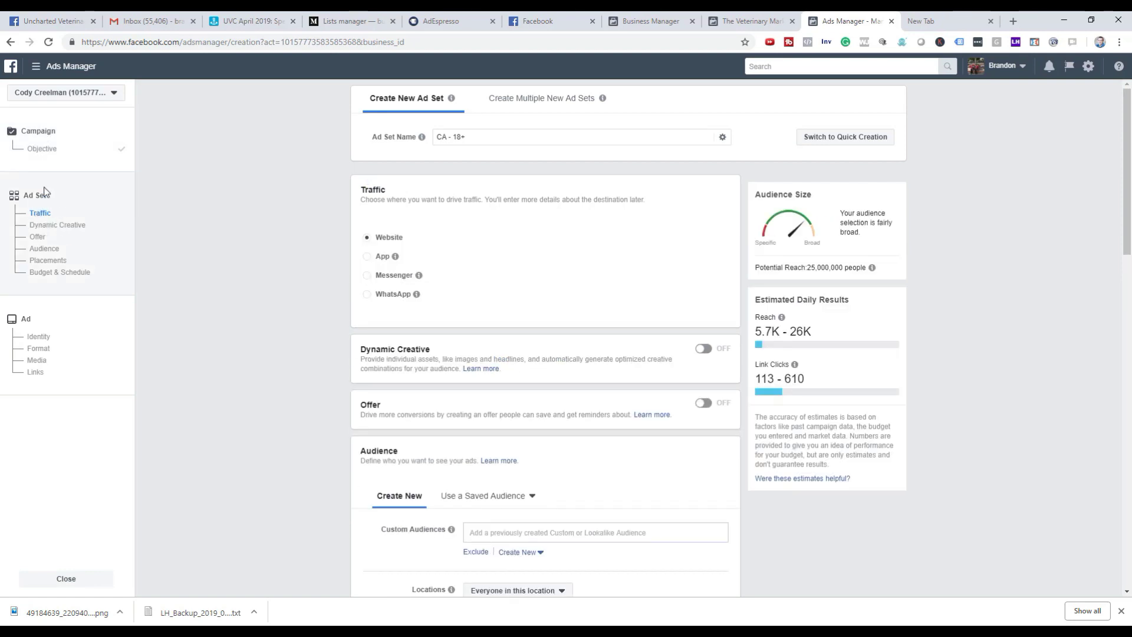
click(59, 316)
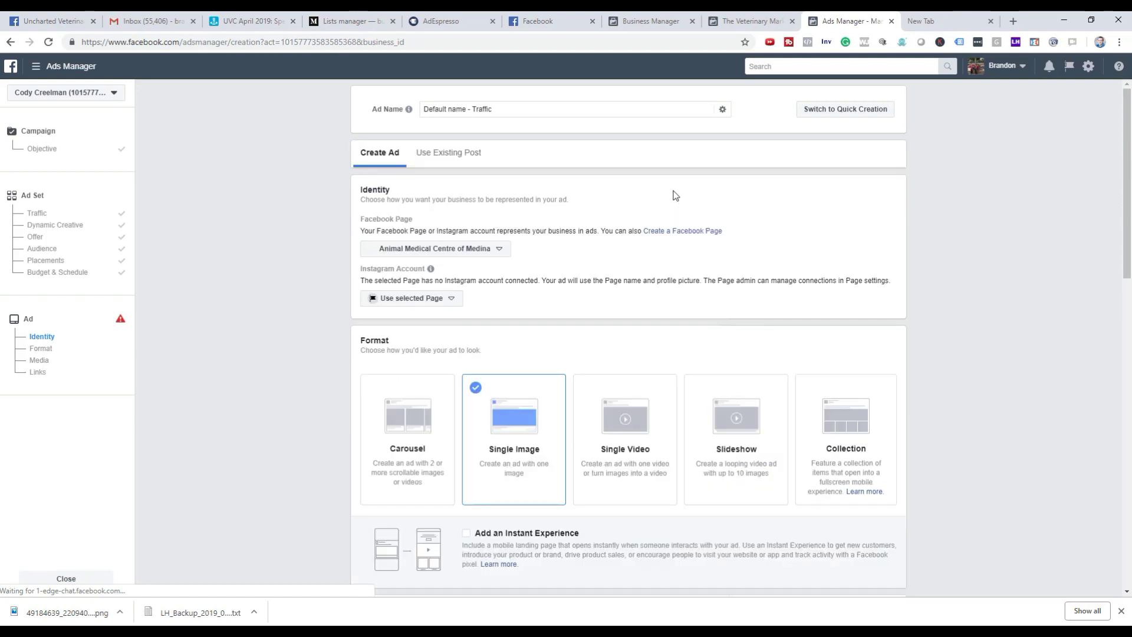
Search the Facebook Page list and set the ad's identity to the Cow Vet page
click(462, 249)
text(cody)
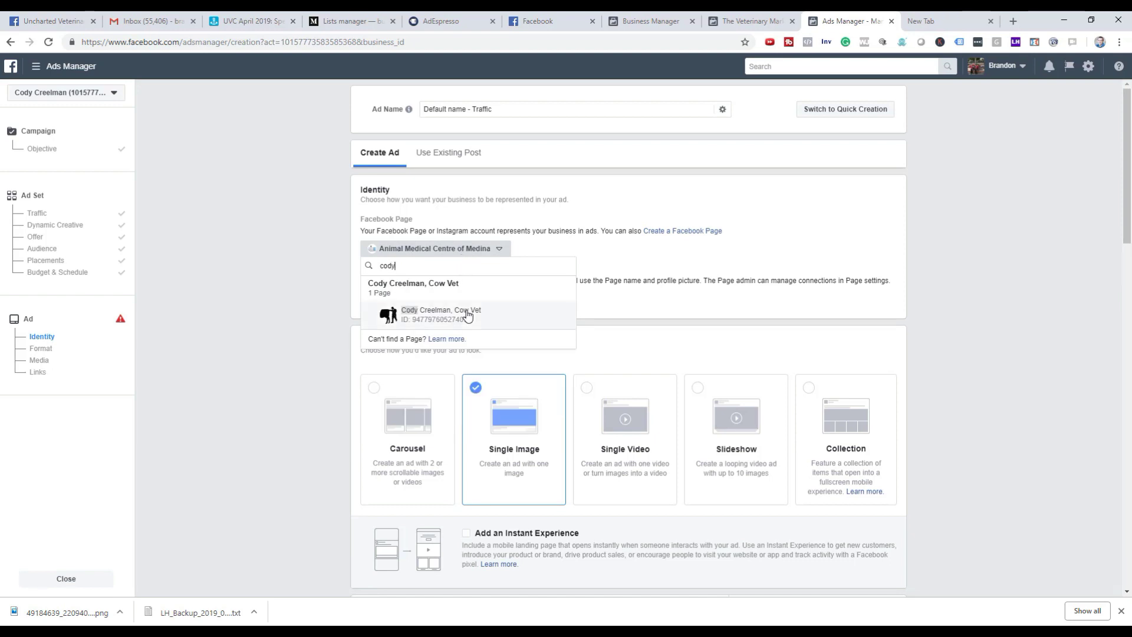
click(464, 309)
Turn on Add an Instant Experience and attach the existing Untitled Instant Experience
scroll(927, 250, down, 4)
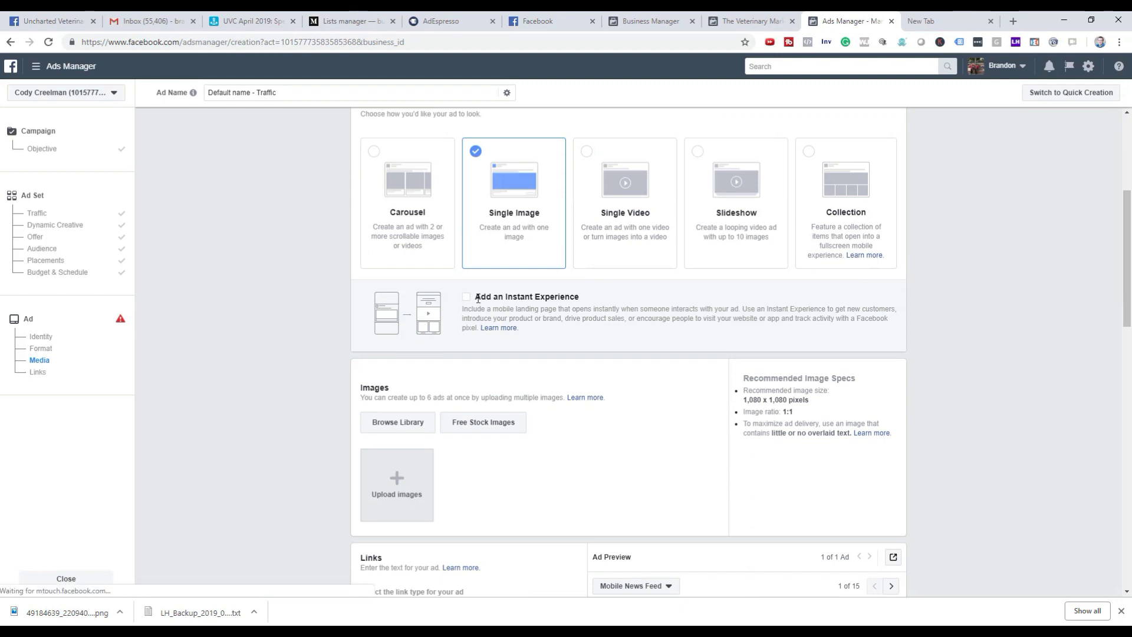
click(467, 298)
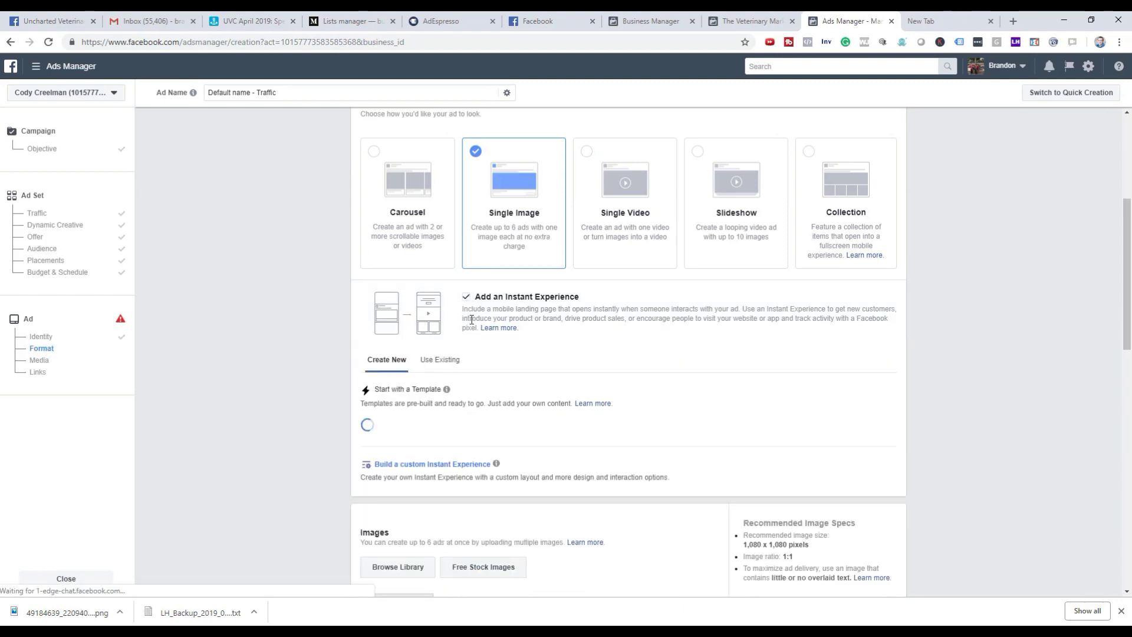
click(440, 359)
click(439, 394)
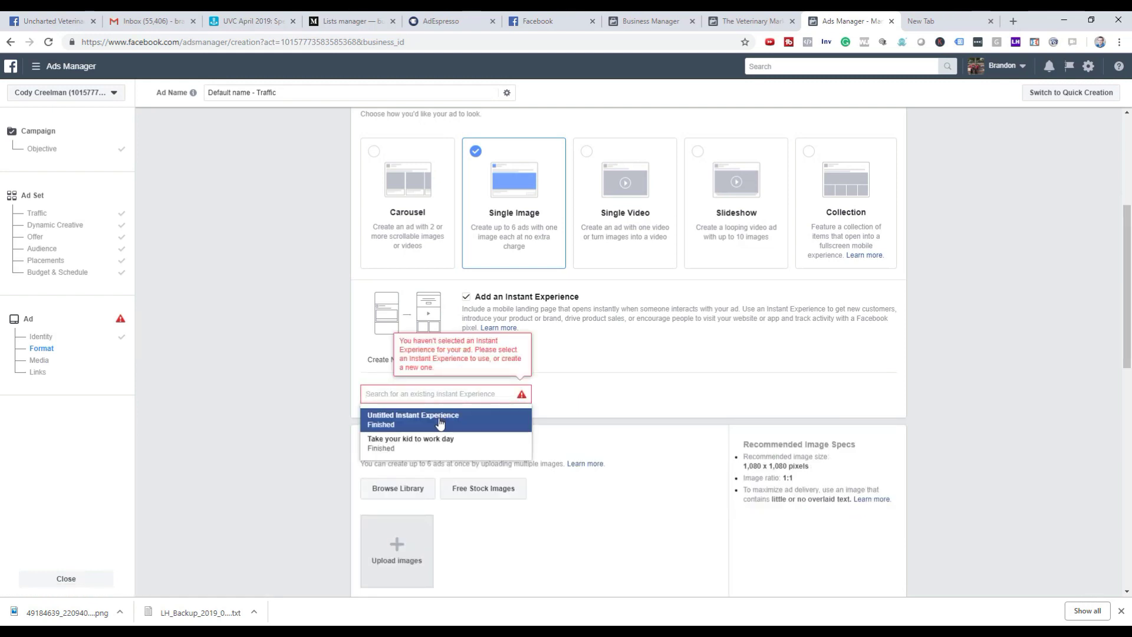
click(440, 420)
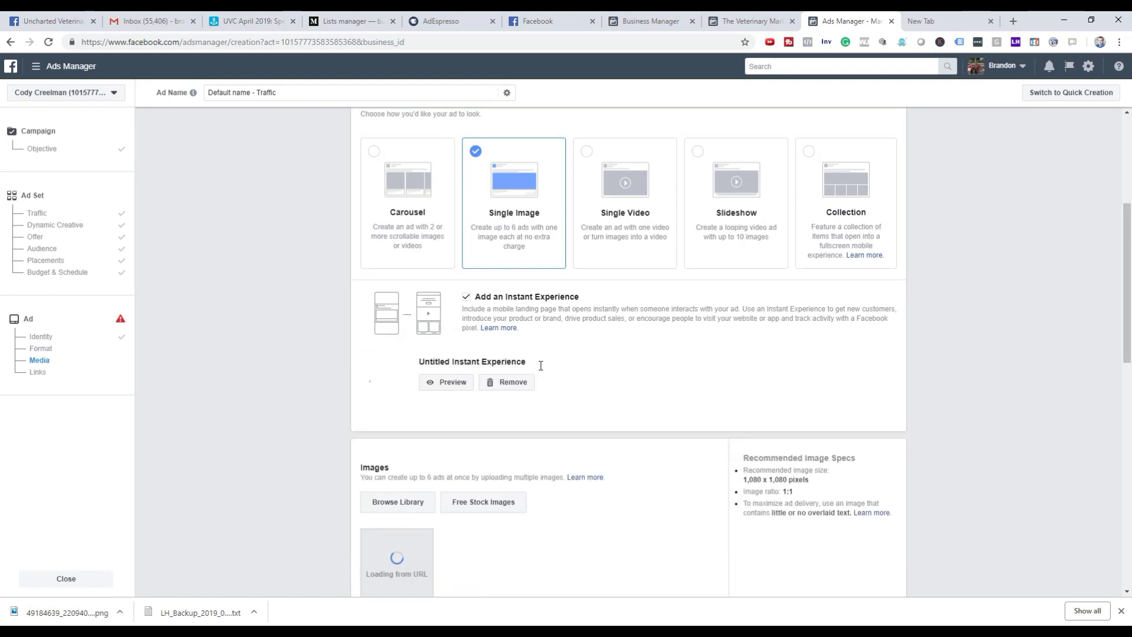
scroll(538, 408, down, 4)
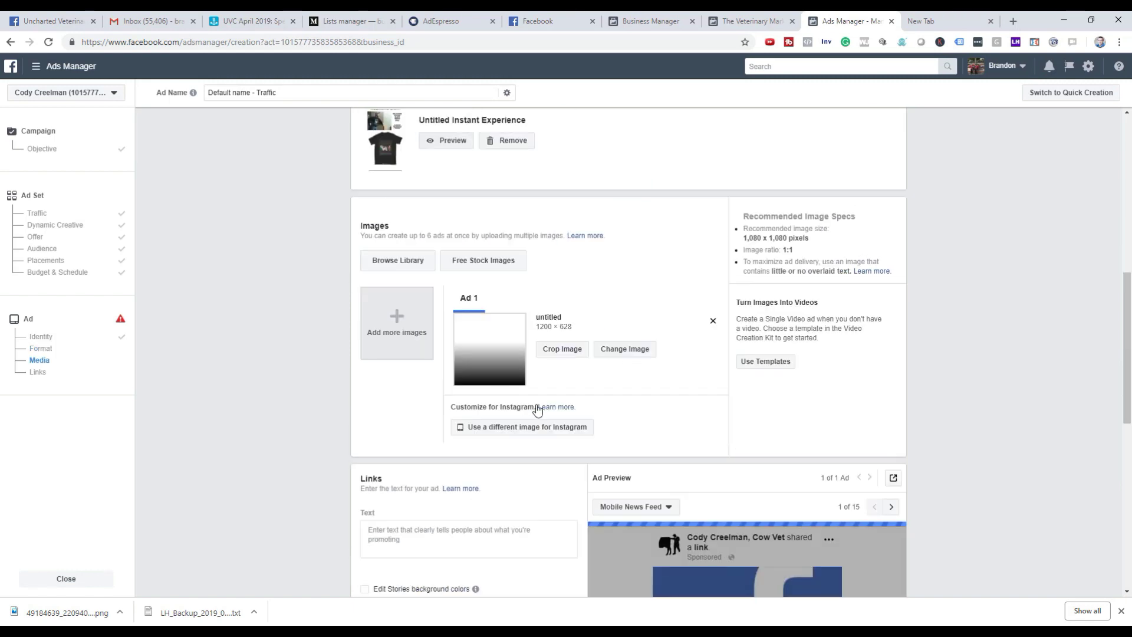
scroll(758, 389, down, 5)
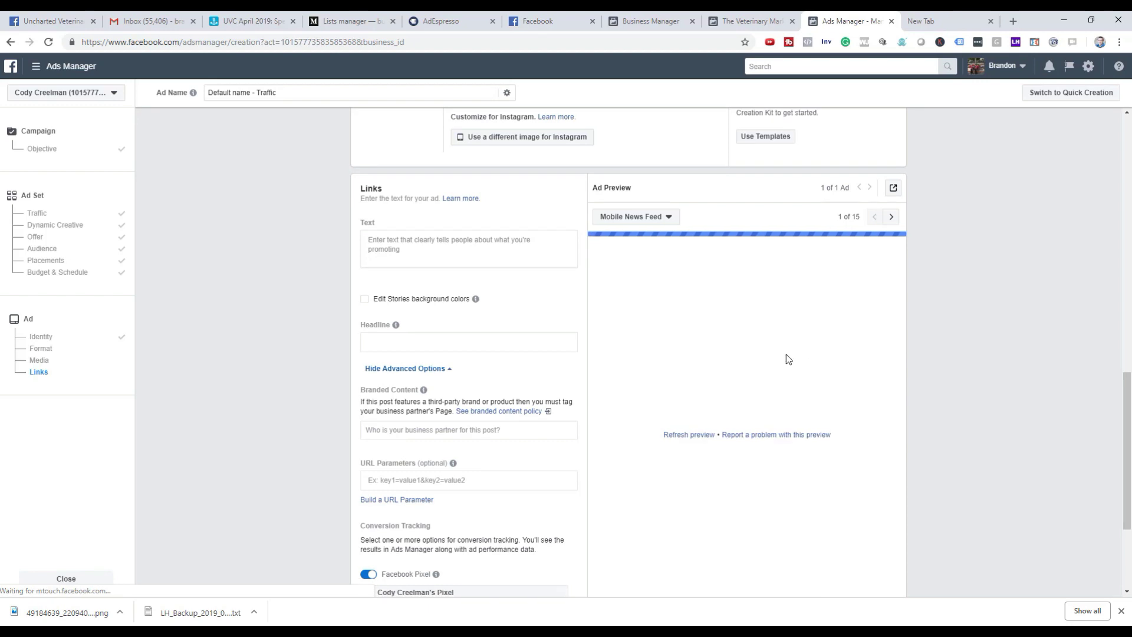